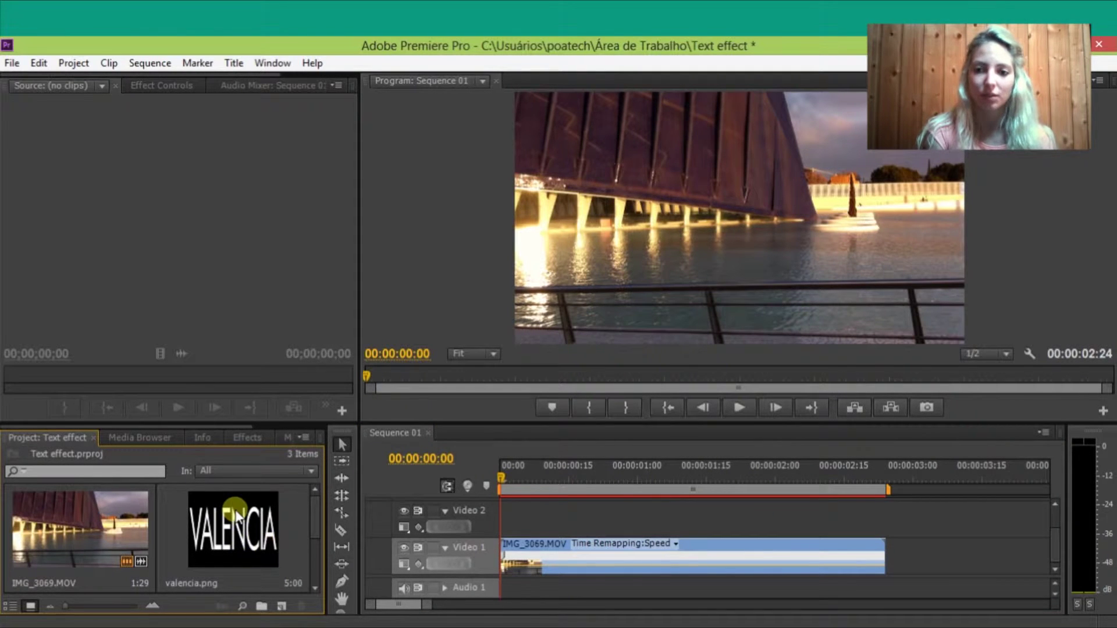
Step: Place valencia.png on Video 2 above the waterfront video and fit the sequence in the timeline
left_click(233, 507)
left_click_drag(224, 538, 489, 535)
key("backslash")
Step: Stretch the VALENCIA image in the Program monitor until the lettering fills the whole frame
left_click(429, 198)
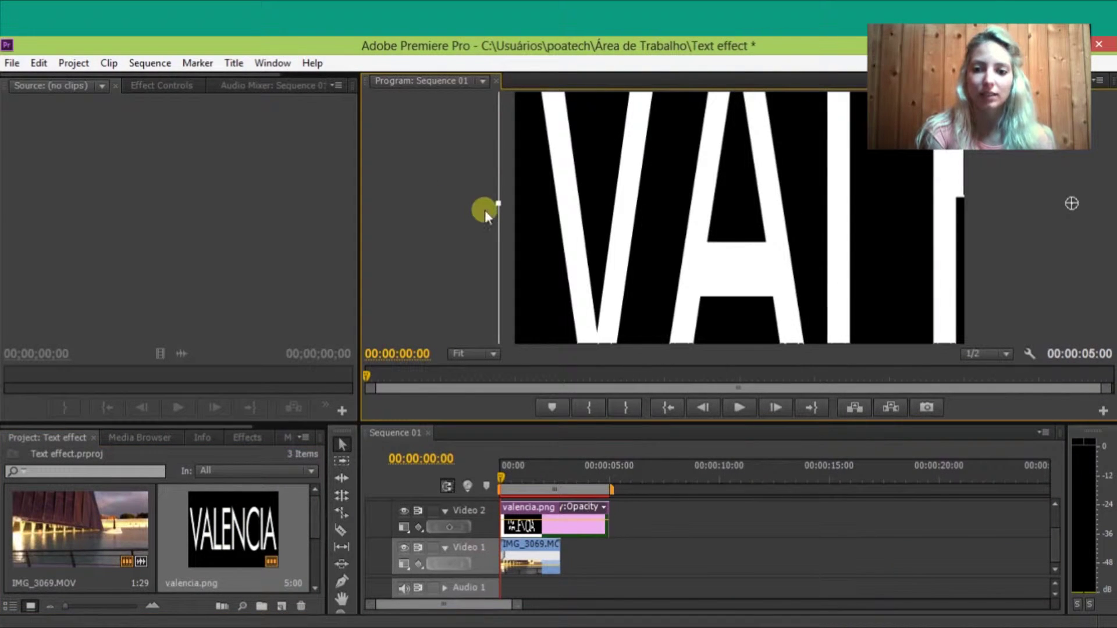
left_click_drag(499, 205, 537, 209)
left_click_drag(670, 221, 650, 238)
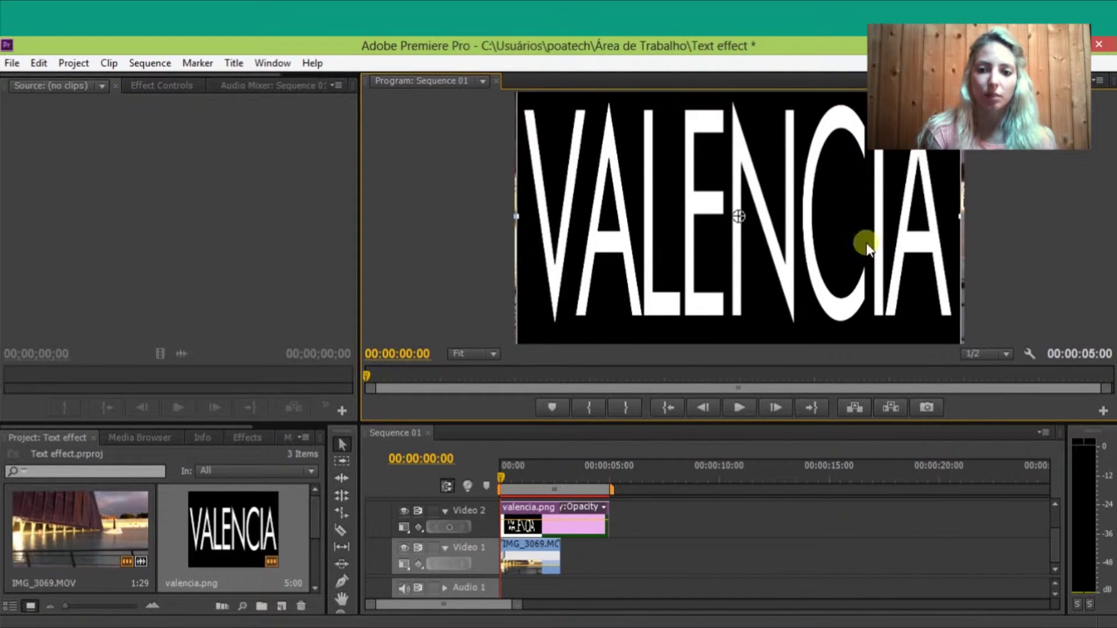
left_click_drag(960, 217, 966, 218)
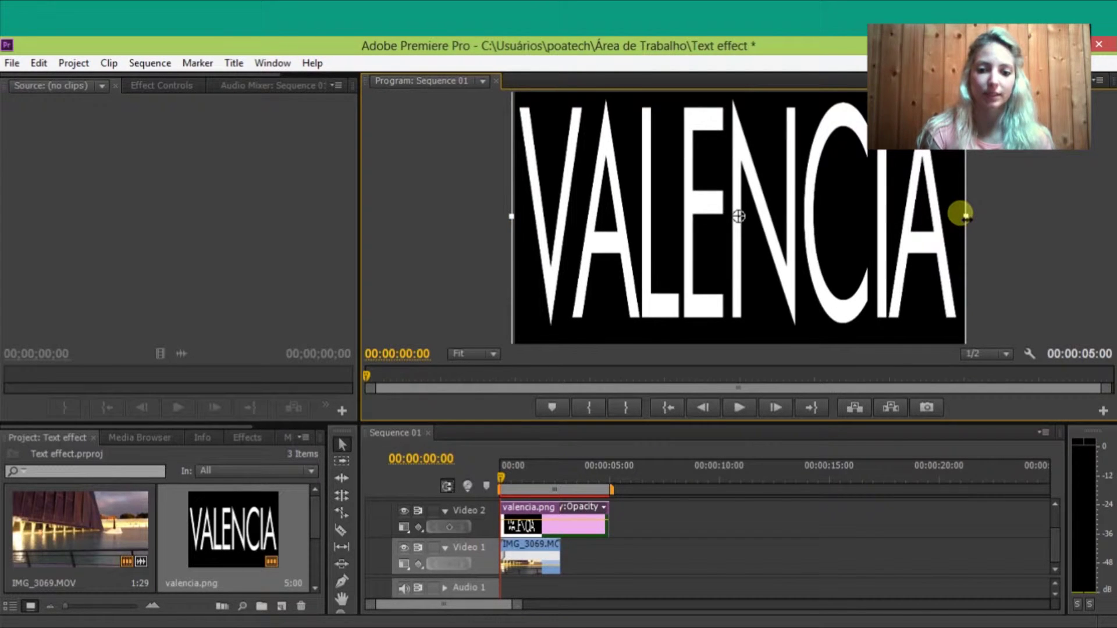
left_click(1034, 223)
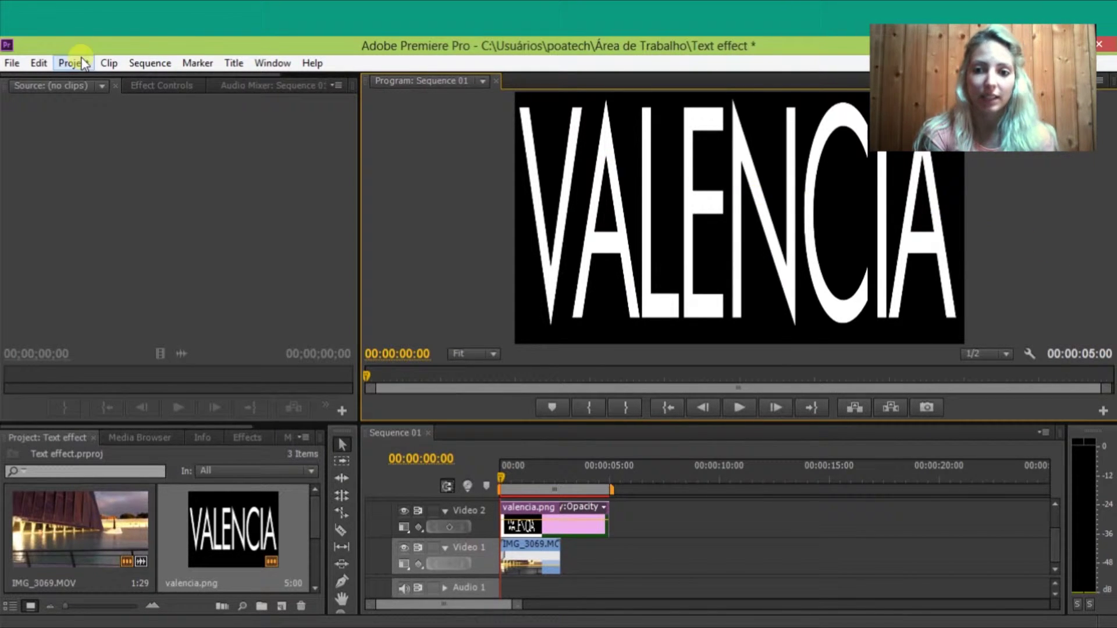
Step: Show the Effects library and expand Video Effects > Keying
key("shift+7")
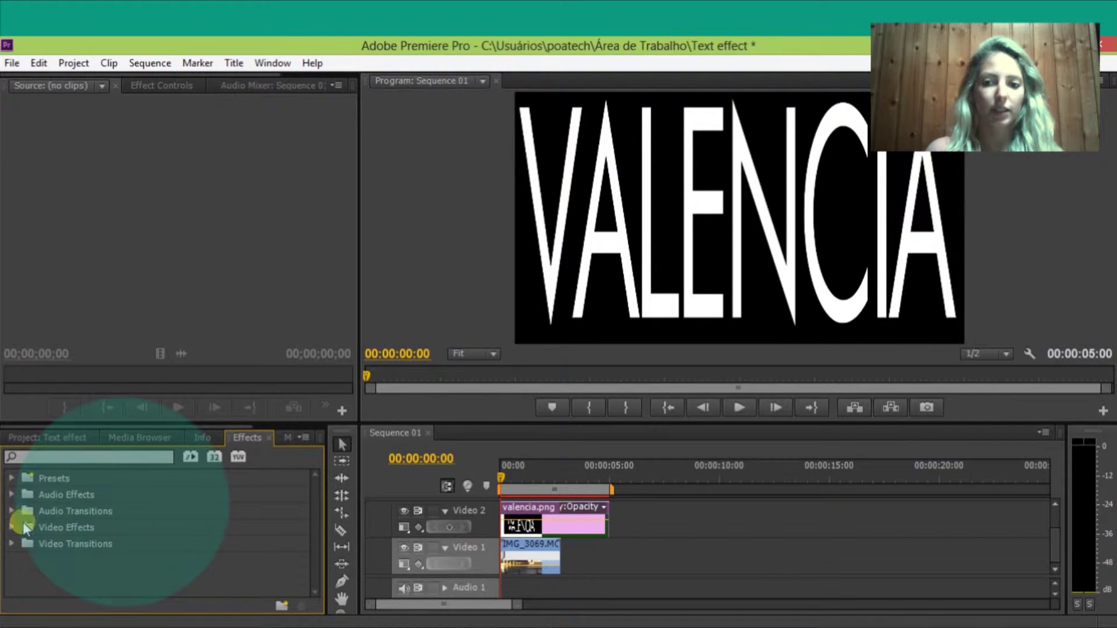
left_click(12, 527)
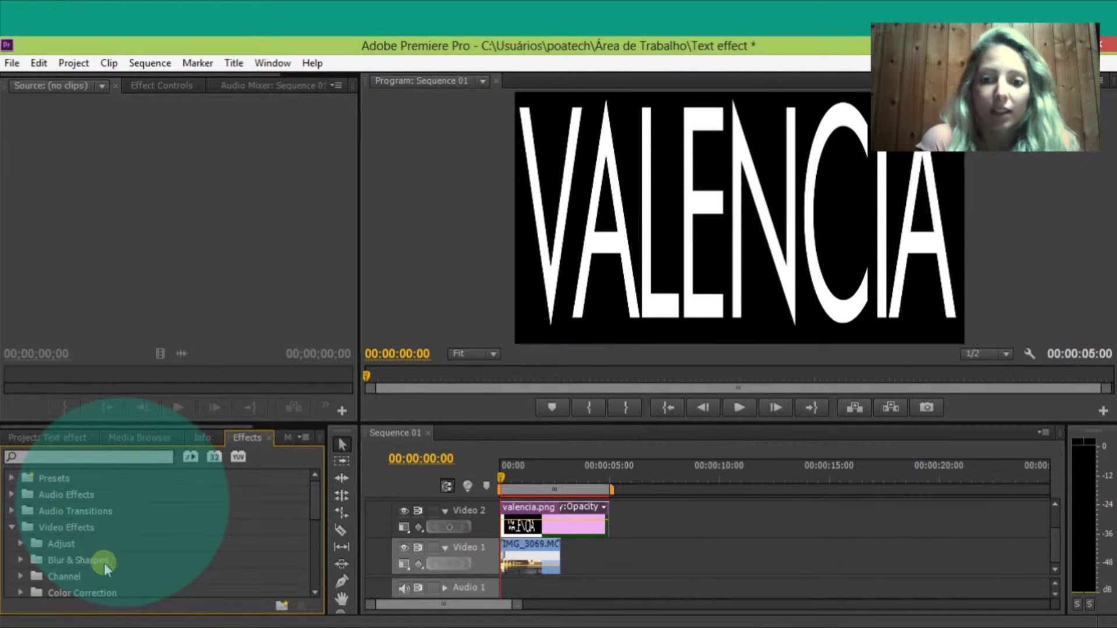
scroll(97, 556, "down", 1)
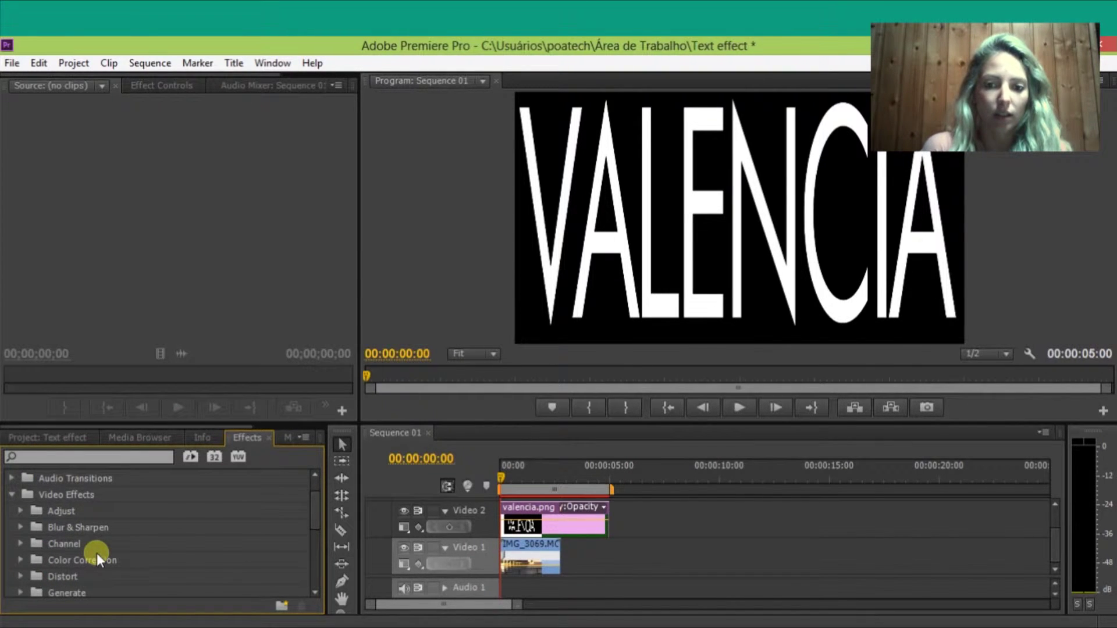
scroll(97, 553, "down", 2)
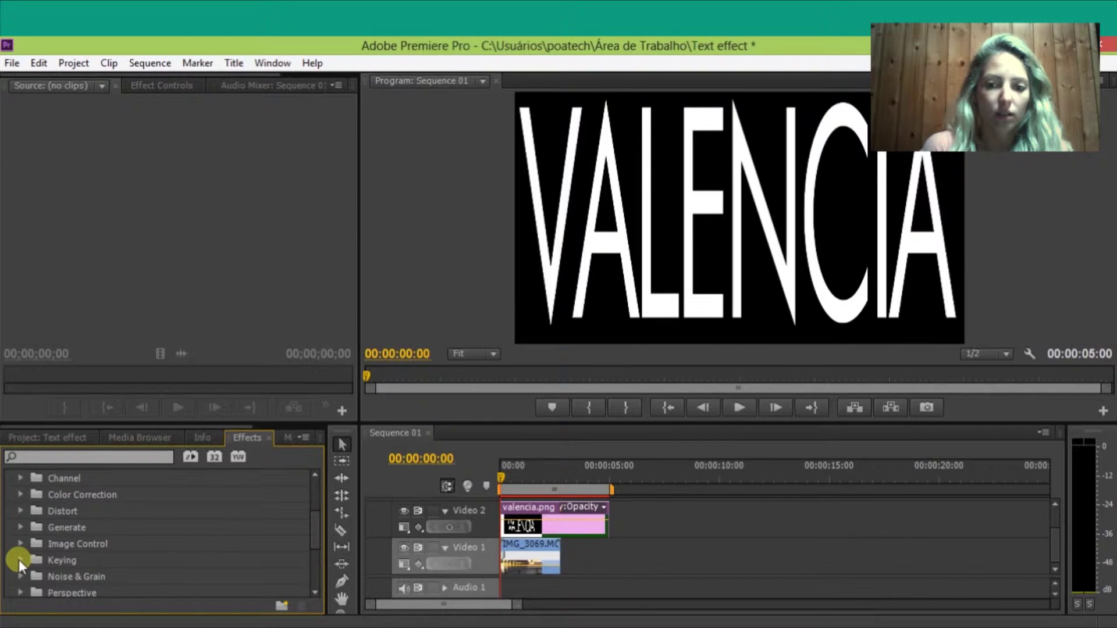
left_click(19, 559)
Step: Browse the keying effects (Non Red, Image Matte, Color Key) and select Chroma Key
scroll(107, 555, "down", 1)
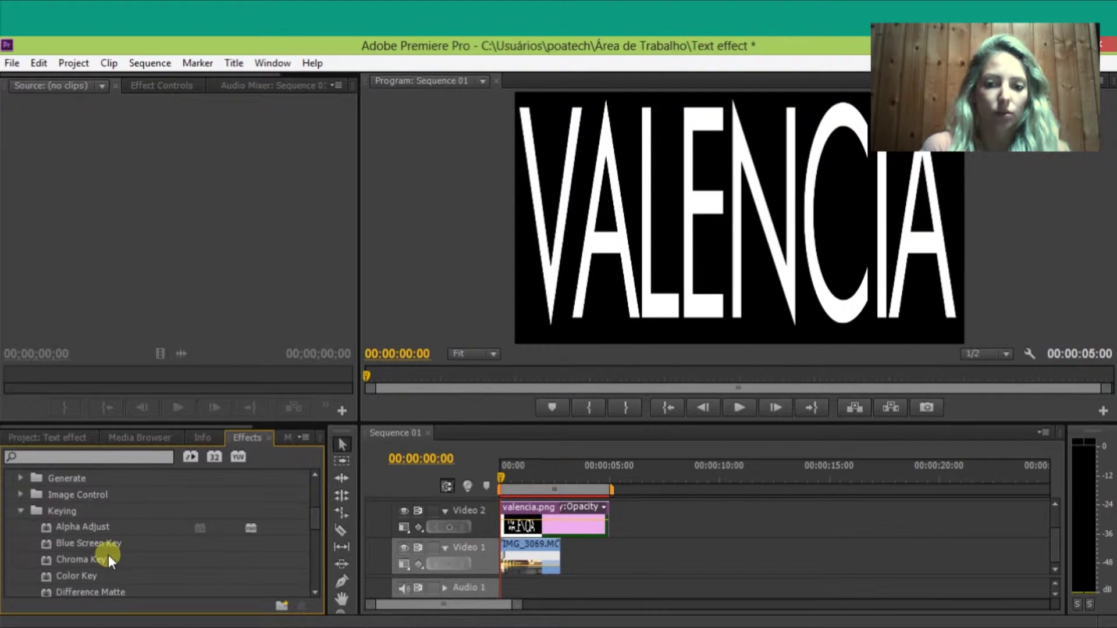
scroll(107, 559, "down", 1)
scroll(107, 554, "down", 3)
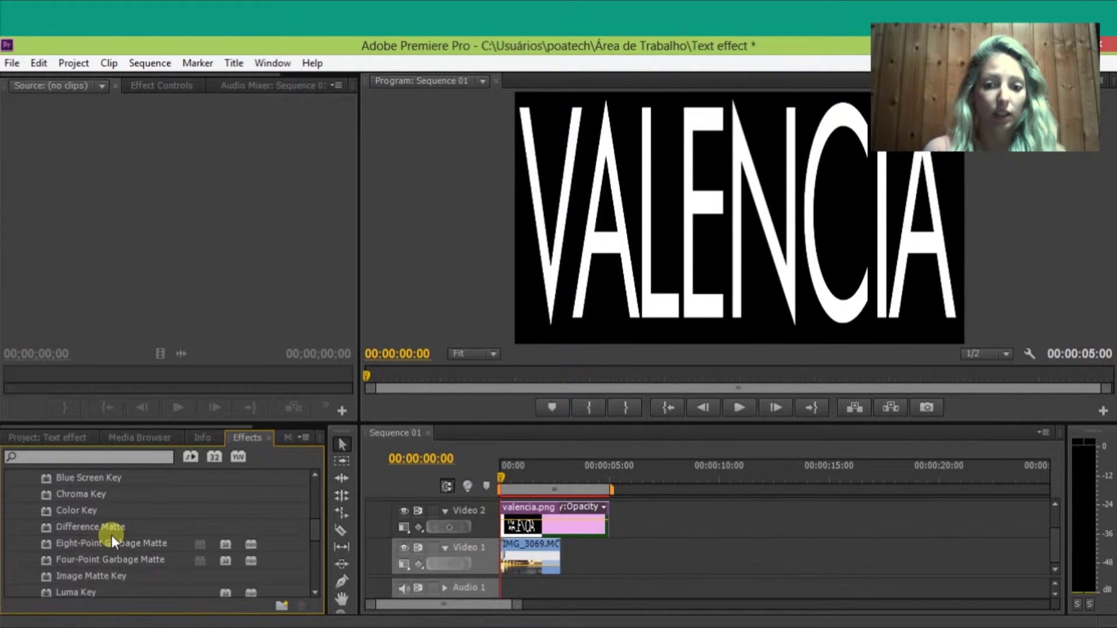
scroll(142, 522, "down", 1)
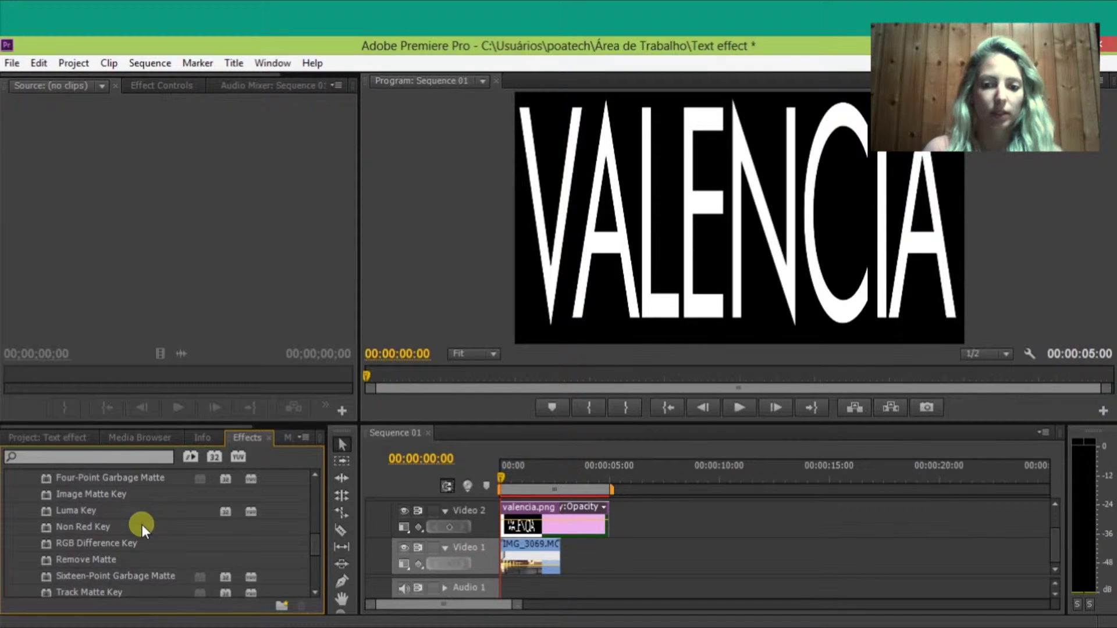
left_click(134, 522)
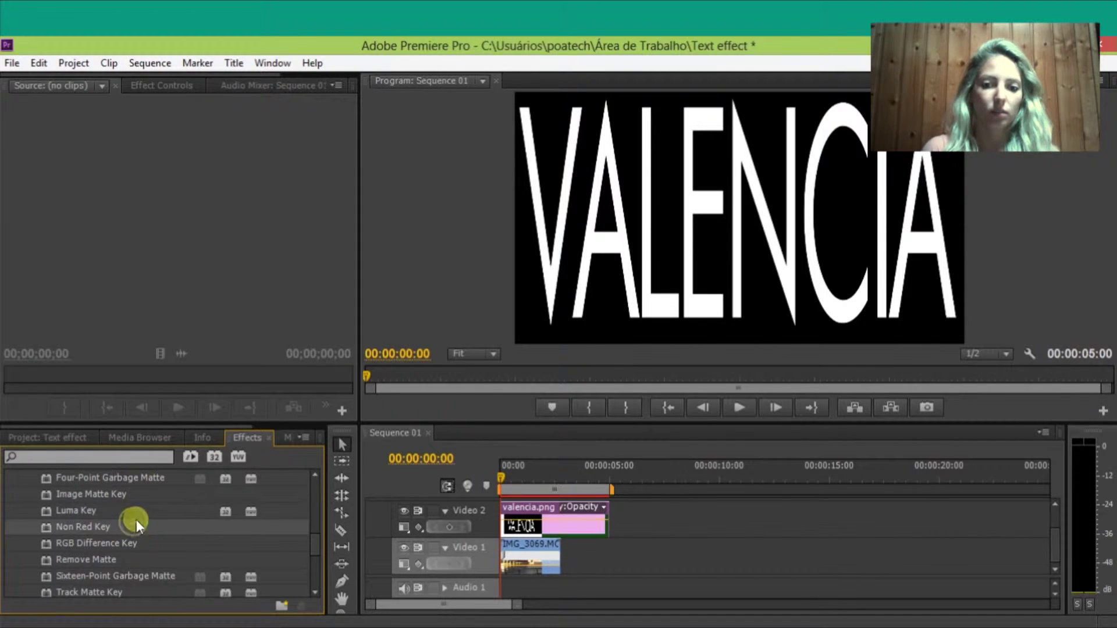
left_click(139, 490)
scroll(145, 557, "down", 2)
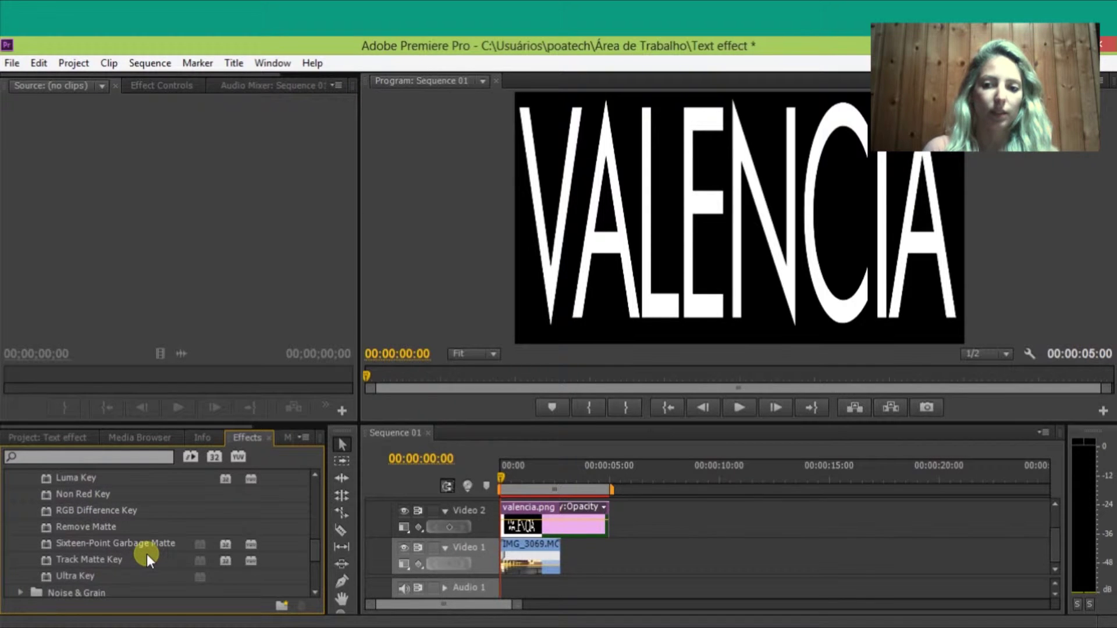
scroll(122, 552, "up", 6)
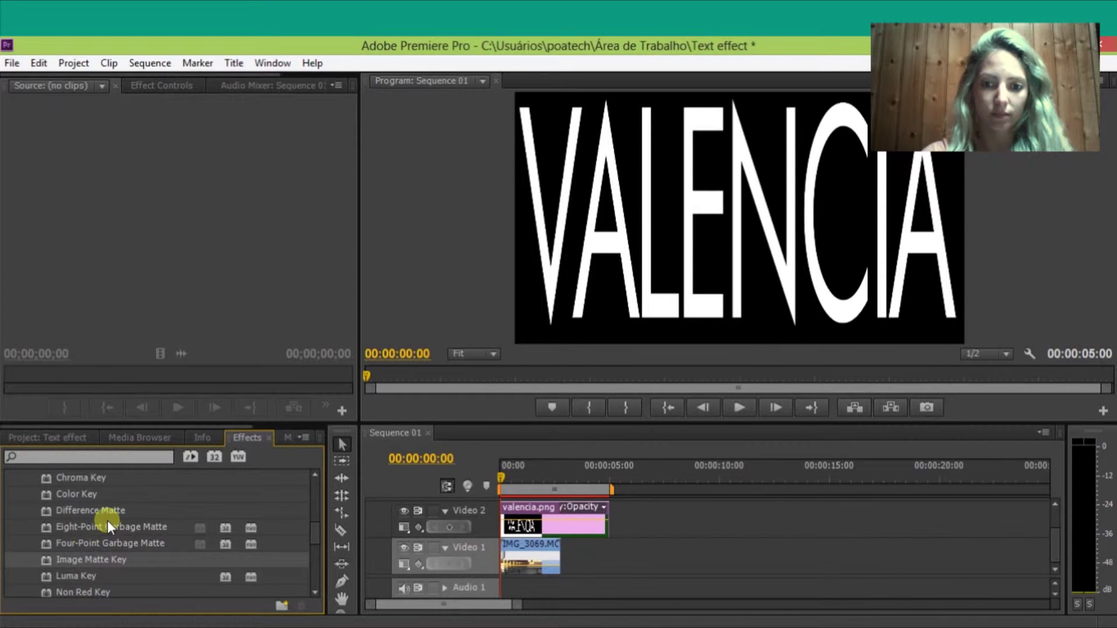
left_click(112, 494)
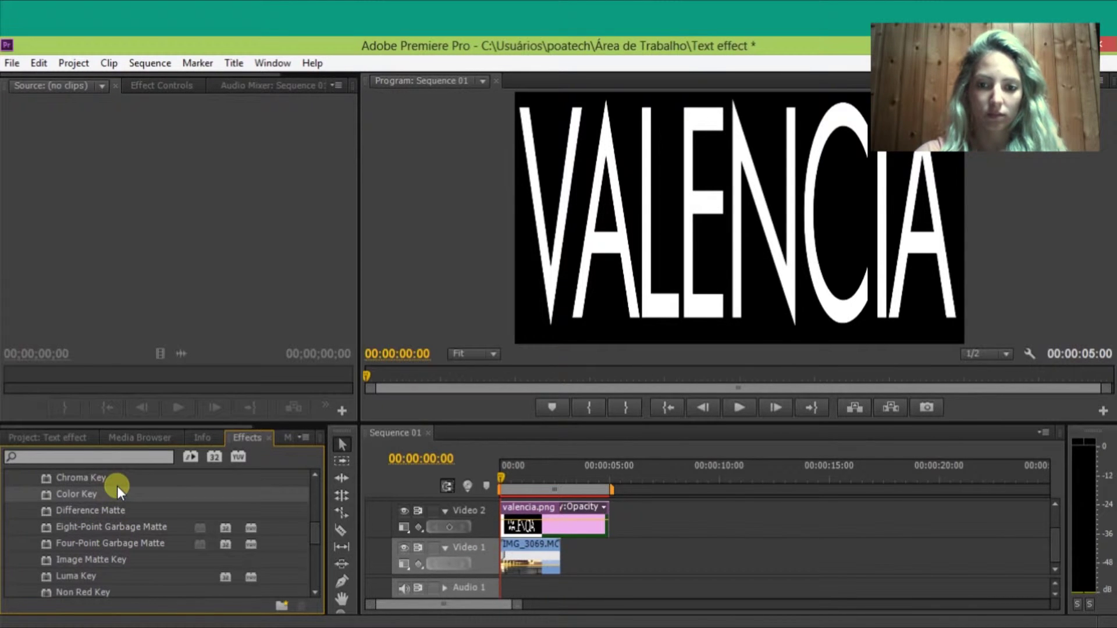
scroll(118, 487, "up", 1)
left_click(114, 496)
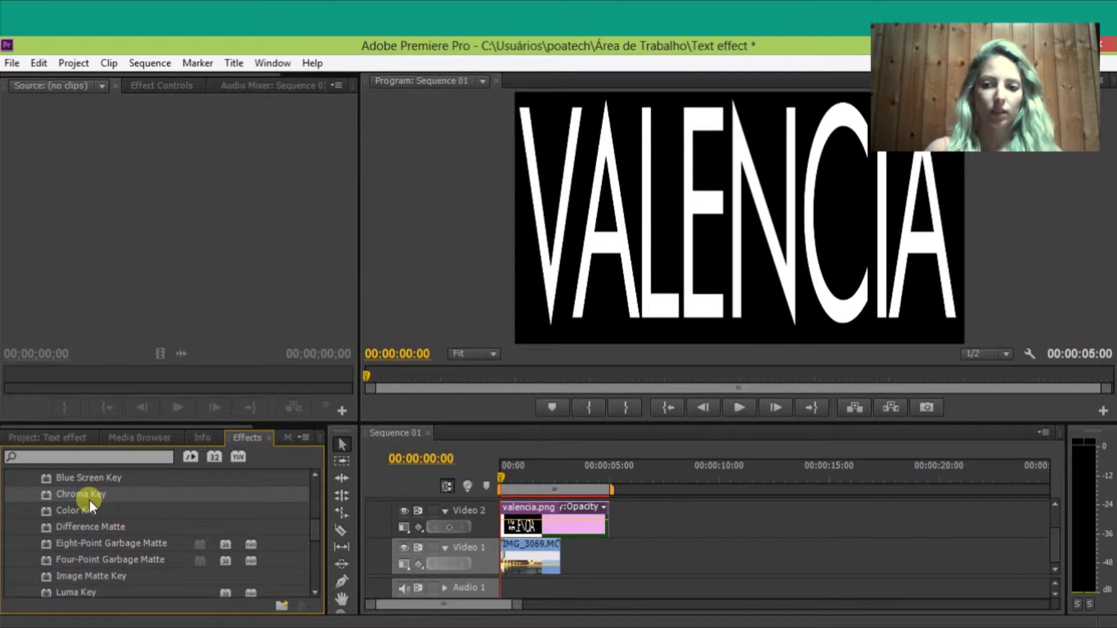
Step: Apply Chroma Key to valencia.png and sample its white letters as the key colour
left_click_drag(89, 498, 553, 534)
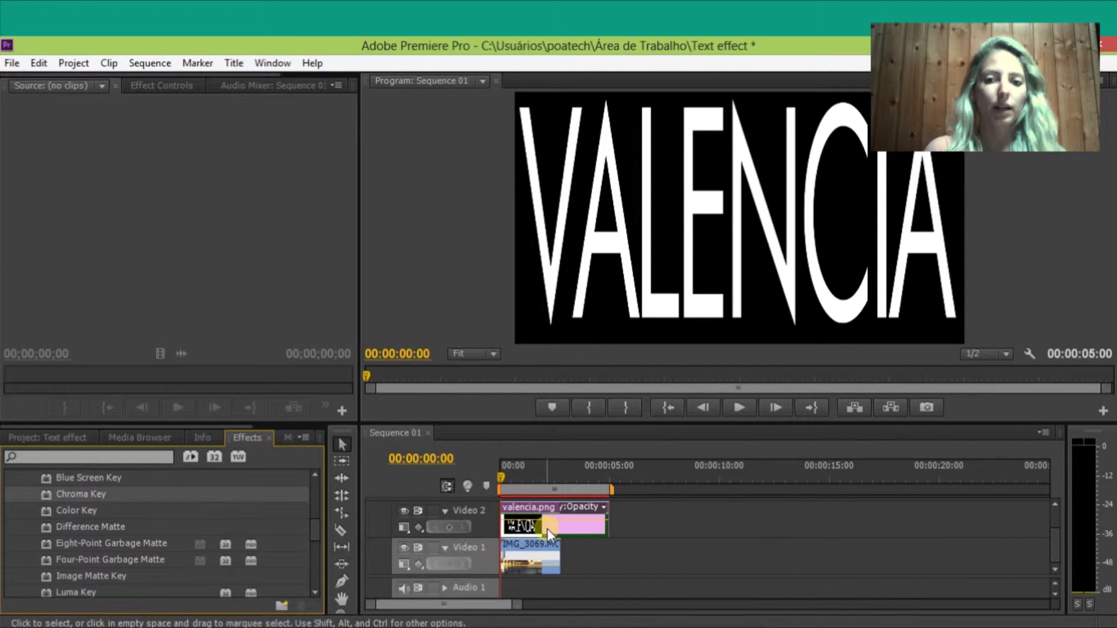
left_click(165, 85)
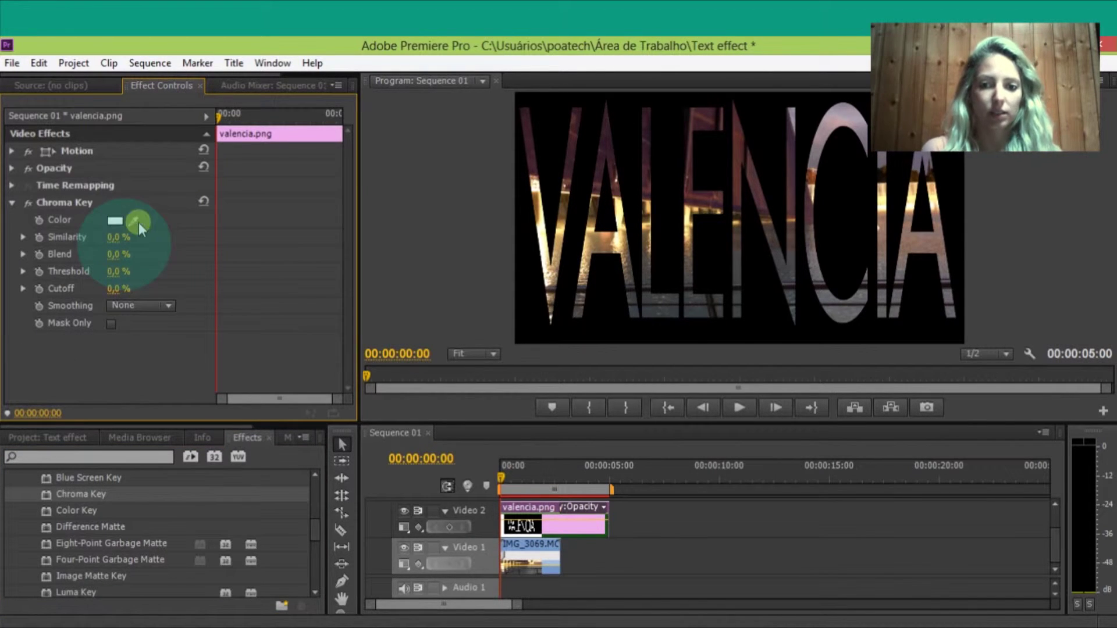
left_click_drag(134, 220, 657, 156)
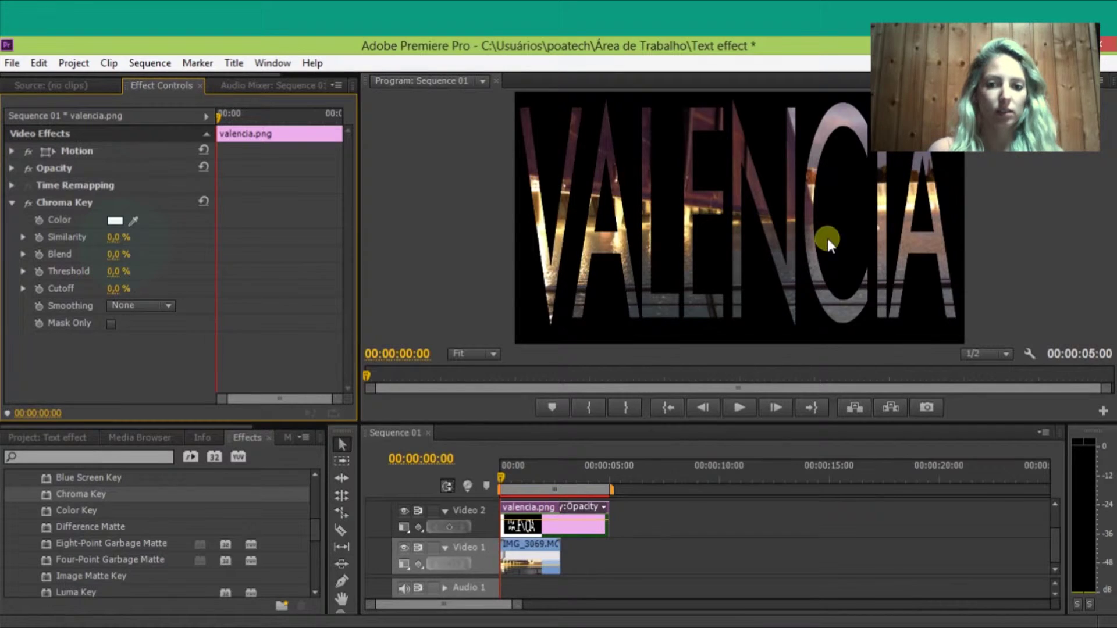
key("backslash")
Step: Add Opacity keyframes at 00:00:00:15, 00:00:00:16 and 00:00:00:17, lowering the middle one
left_click_drag(608, 481, 623, 480)
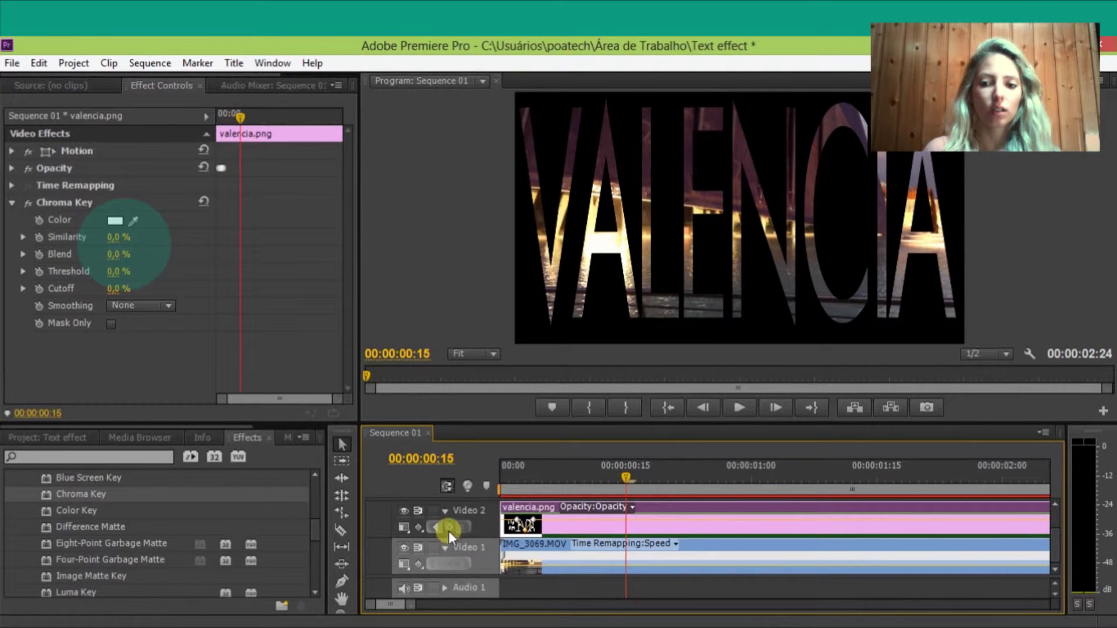
left_click(449, 528)
left_click(642, 478)
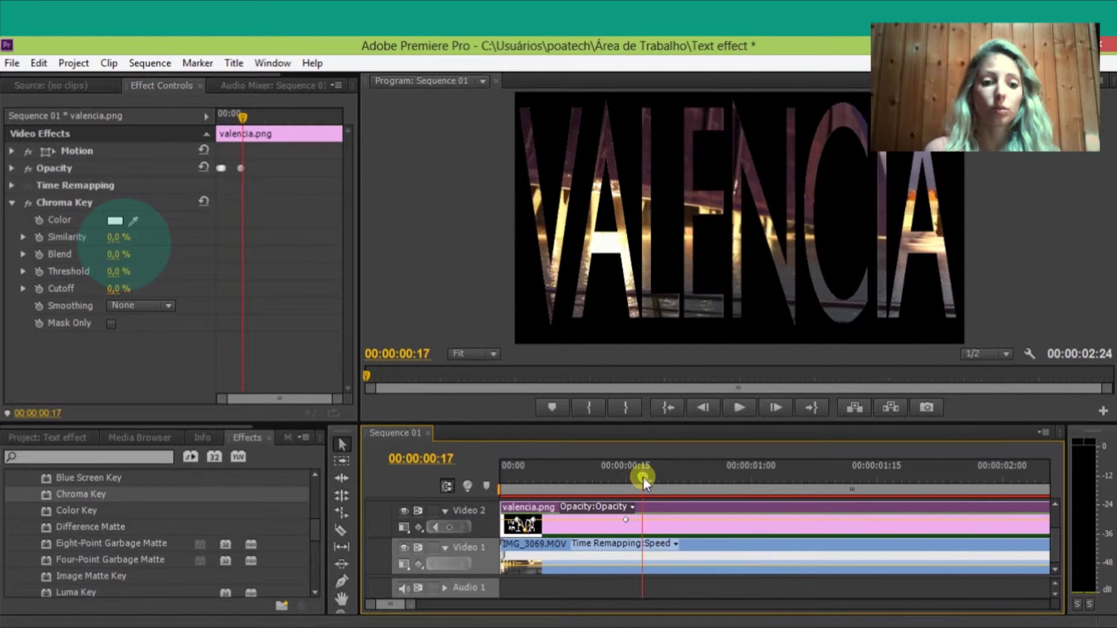
left_click(447, 527)
left_click(634, 477)
left_click(449, 529)
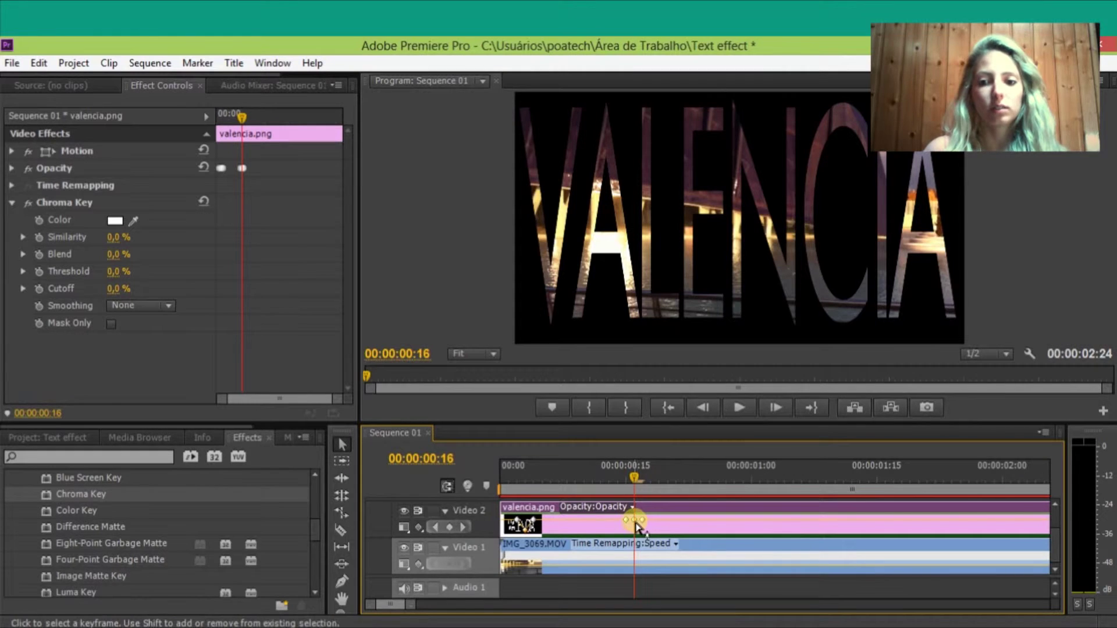
left_click_drag(634, 519, 636, 541)
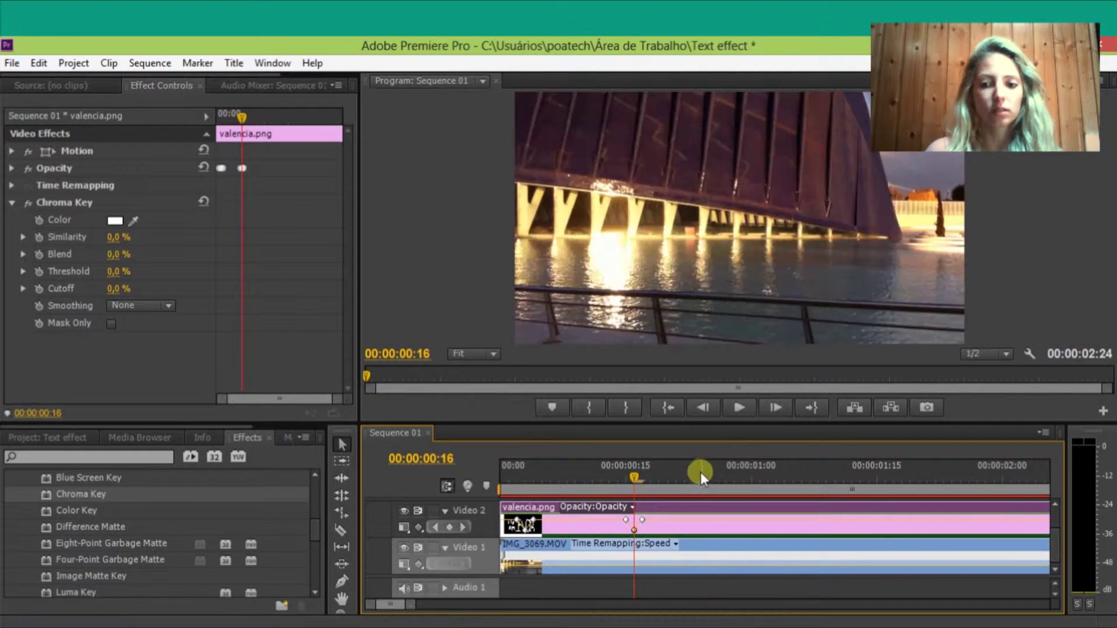
Step: Add Opacity keyframes at 00:00:00:28, 00:00:00:29 and 00:00:01:00, lowering the 00:00:00:29 one
left_click(741, 480)
left_click(447, 520)
left_click(752, 475)
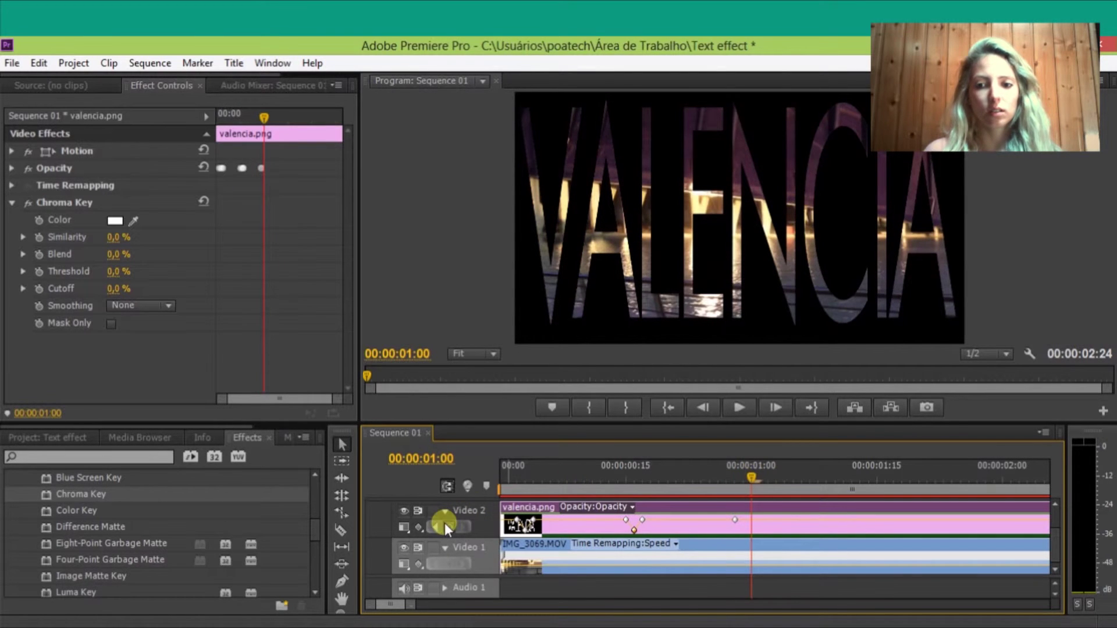
left_click(444, 523)
left_click(745, 465)
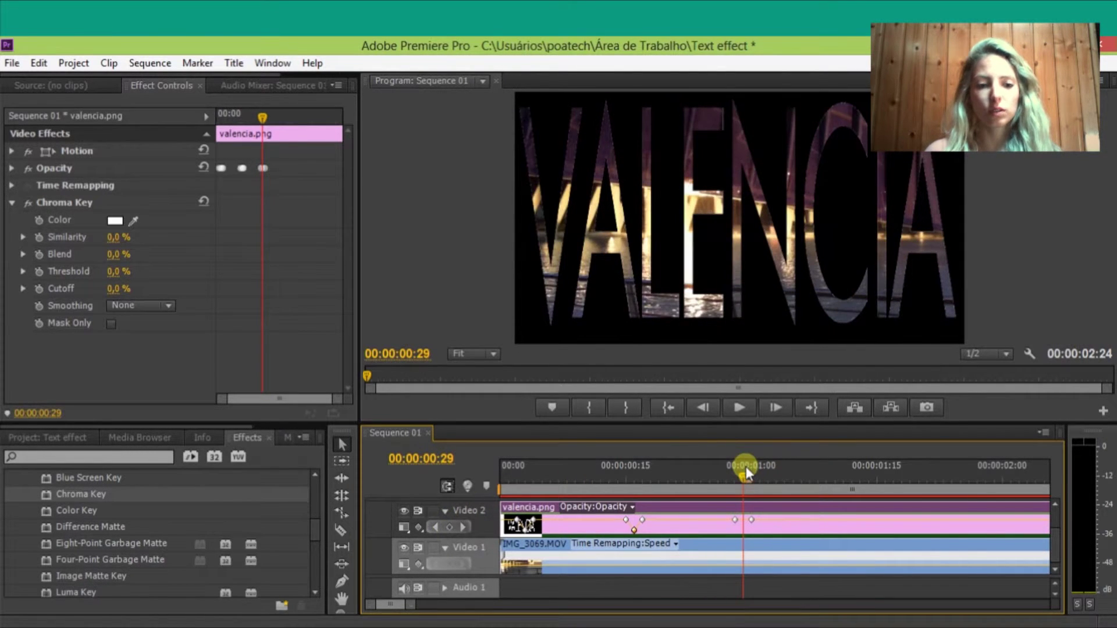
left_click(453, 514)
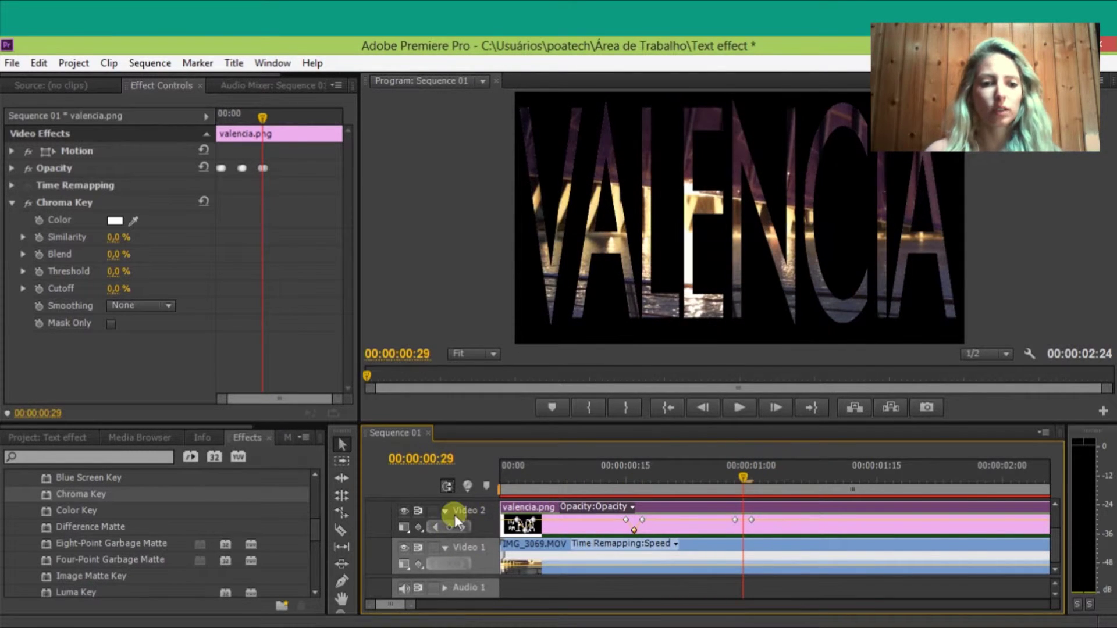
left_click(743, 520)
left_click_drag(742, 524, 745, 529)
Step: Add Opacity keyframes at 00:00:01:17, 00:00:01:18 and 00:00:01:20, dropping 00:00:01:18 to zero
left_click(894, 476)
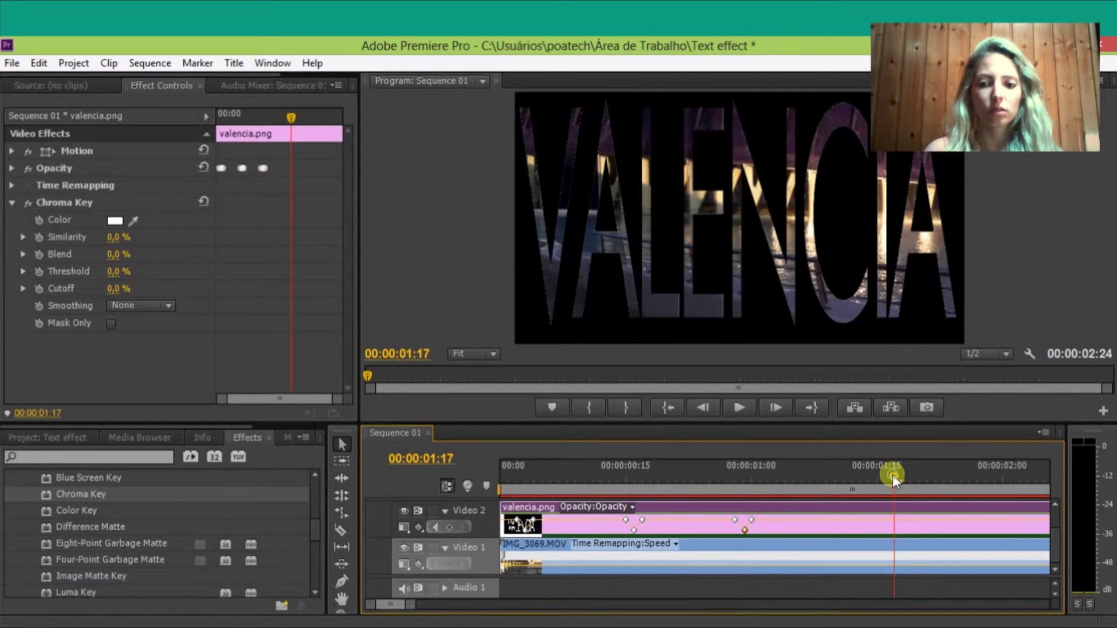
left_click(454, 527)
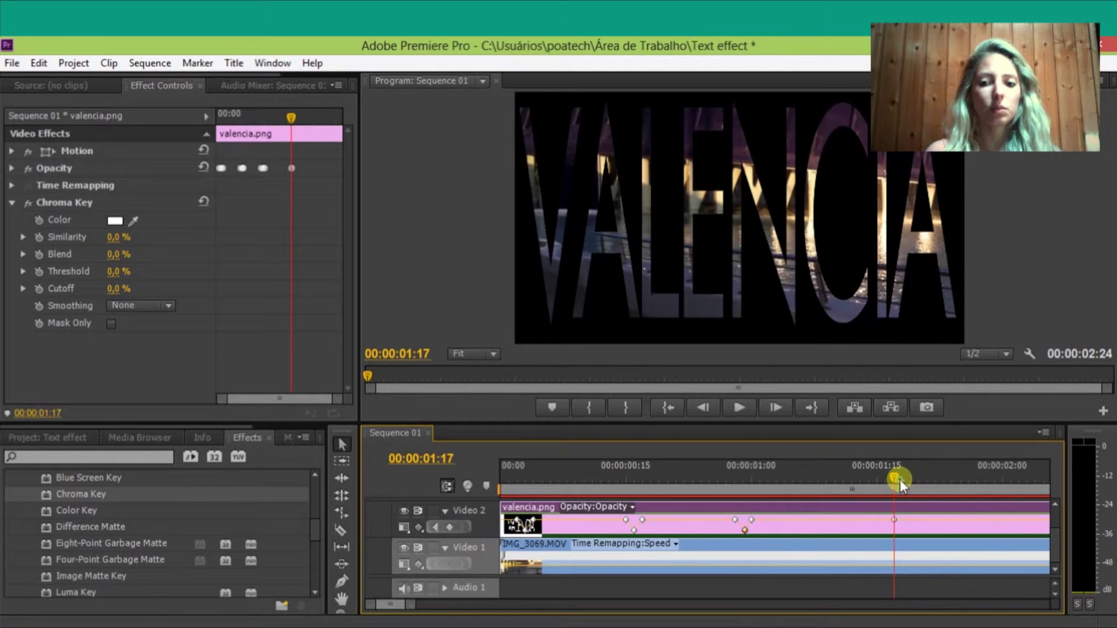
left_click(899, 480)
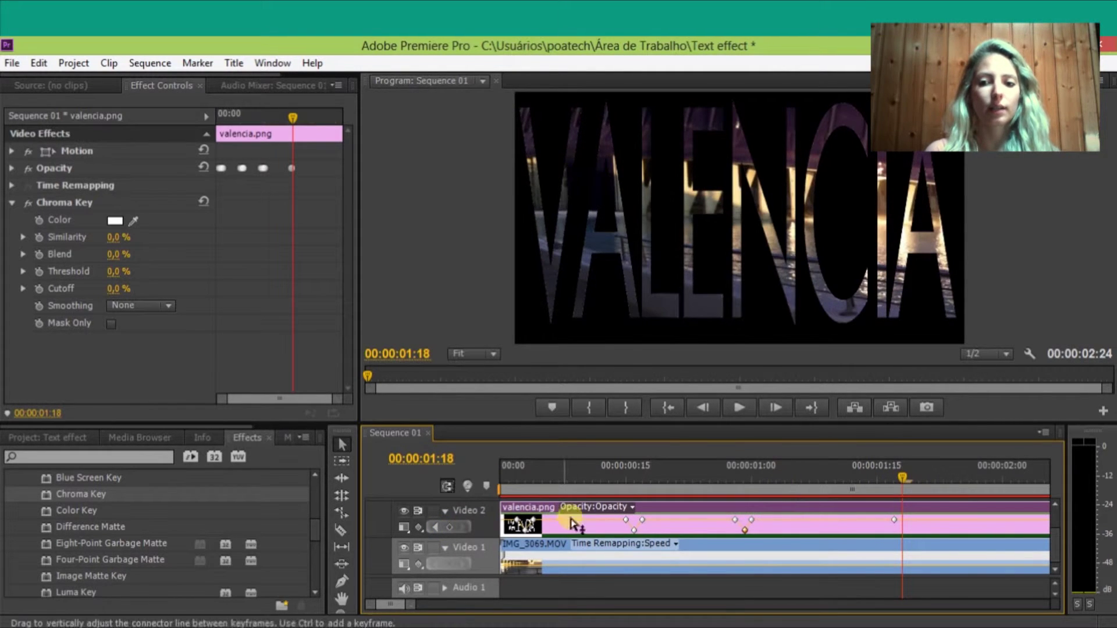
left_click(449, 526)
left_click(919, 476)
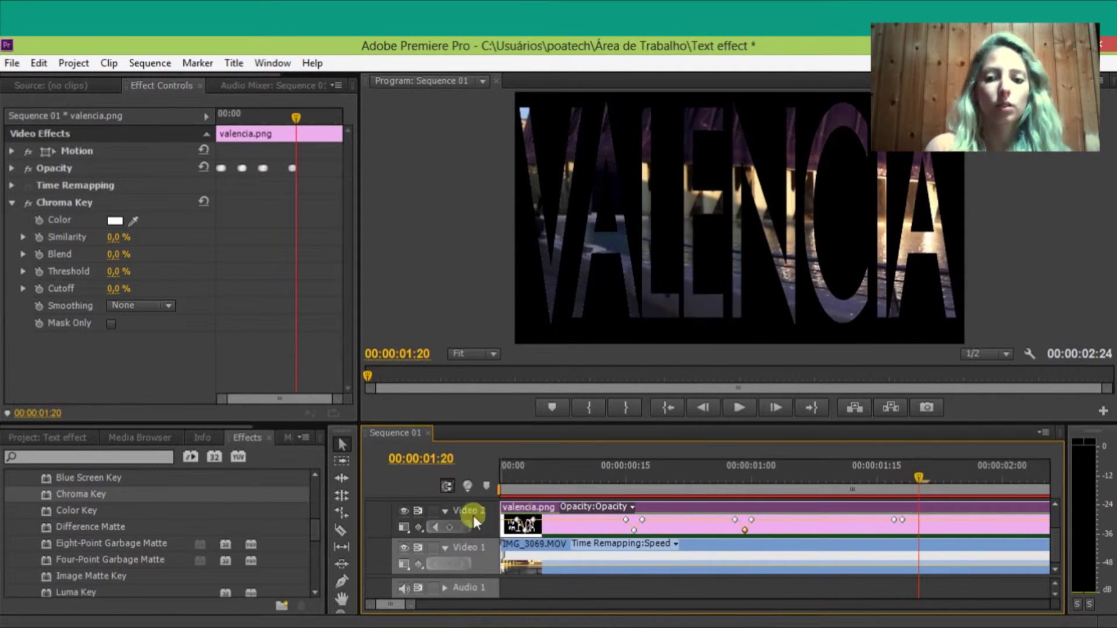
left_click(446, 525)
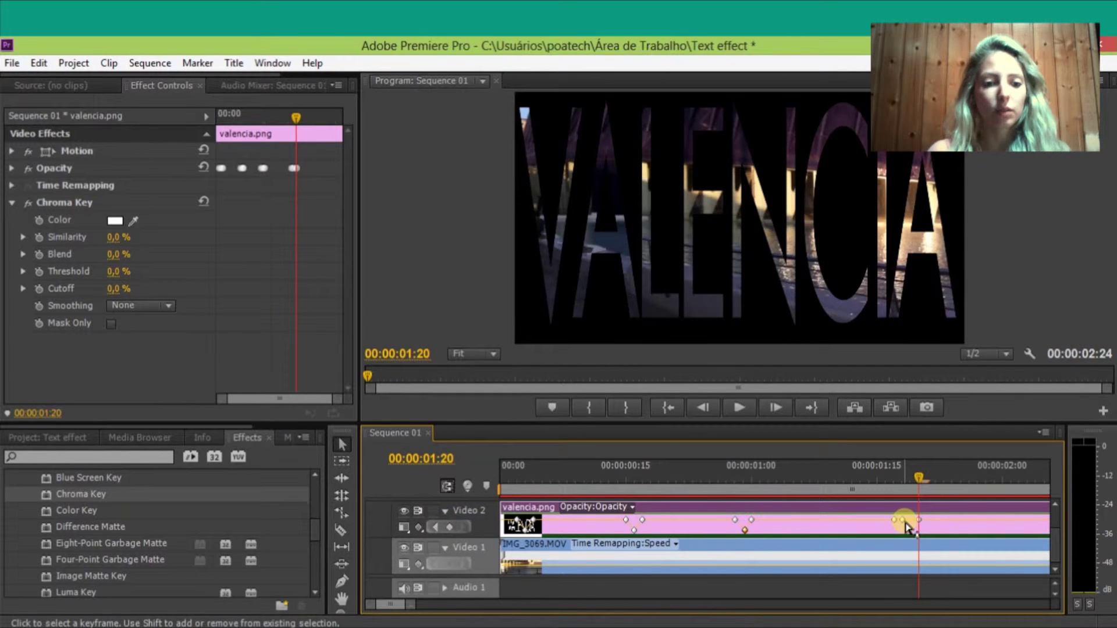
left_click_drag(902, 519, 908, 531)
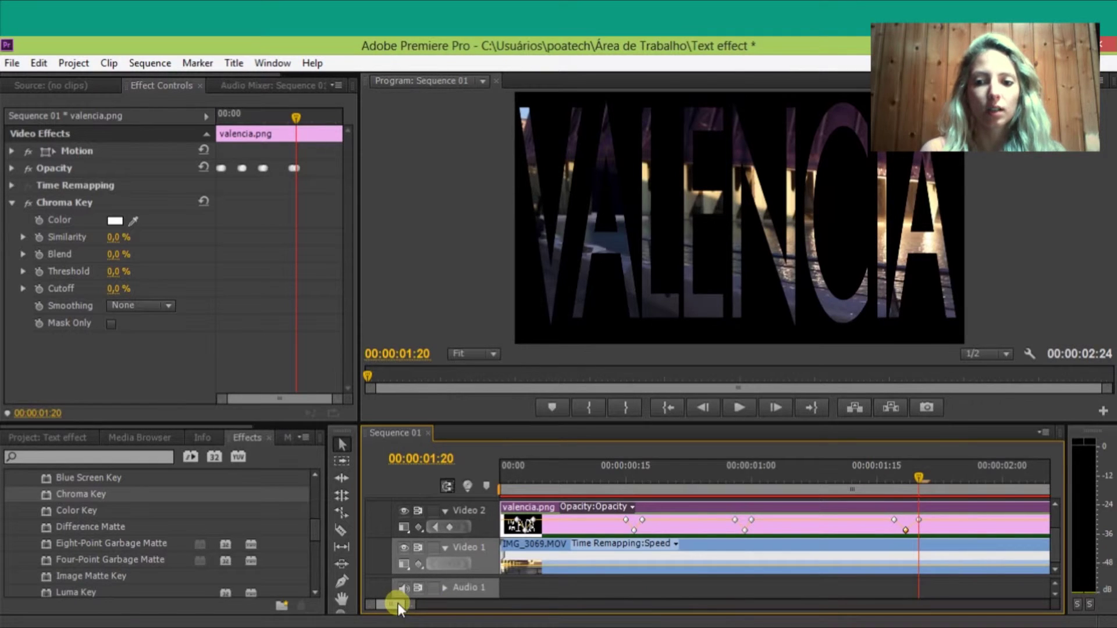
left_click_drag(397, 603, 399, 606)
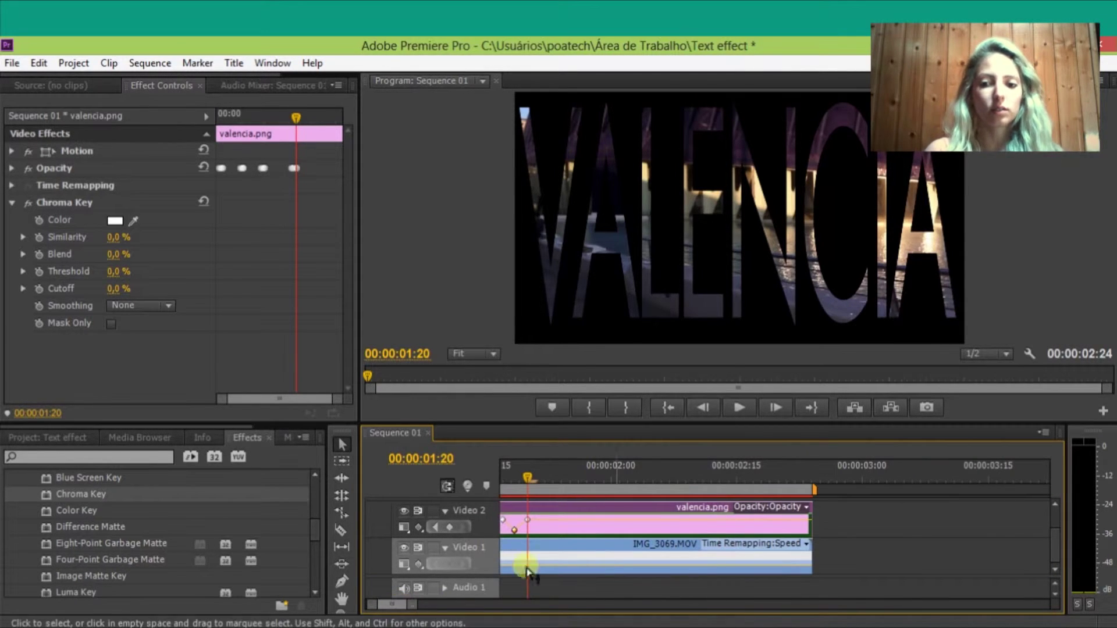
Step: Add Opacity keyframes at 00:00:02:08 and 00:00:02:10, dropping 00:00:02:09 to zero
left_click(677, 479)
left_click(449, 528)
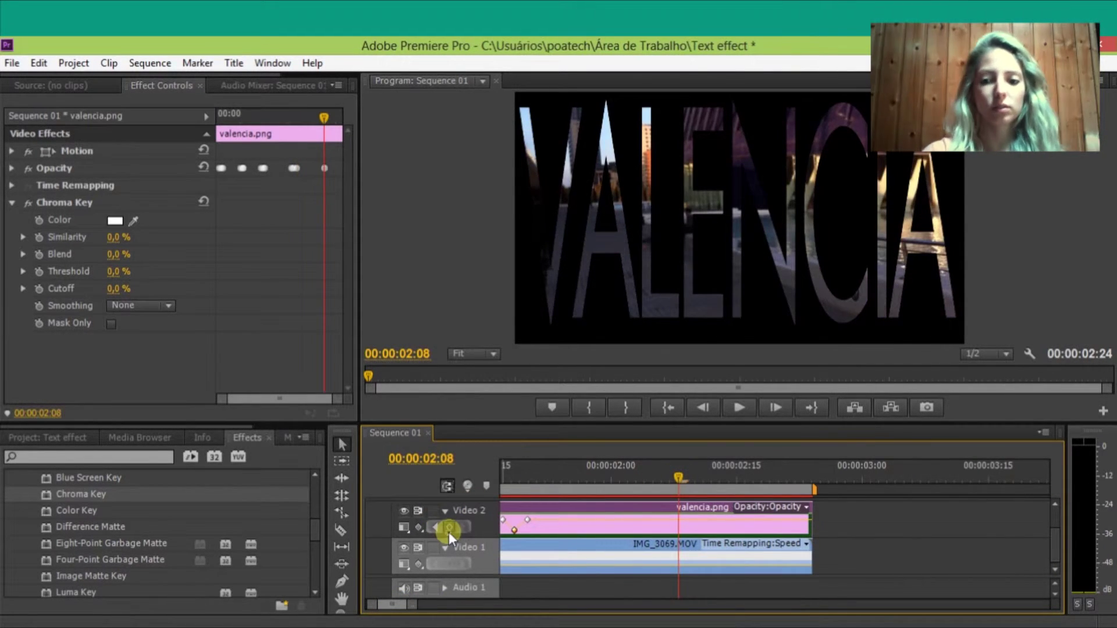
left_click(697, 476)
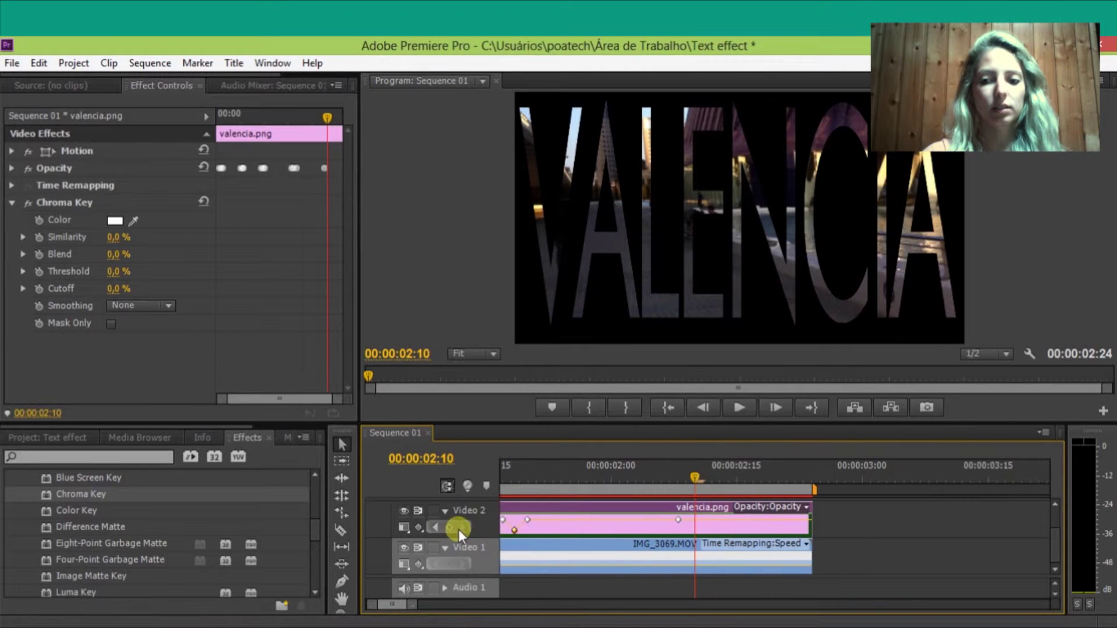
left_click(449, 527)
left_click(713, 475)
left_click_drag(714, 473, 693, 483)
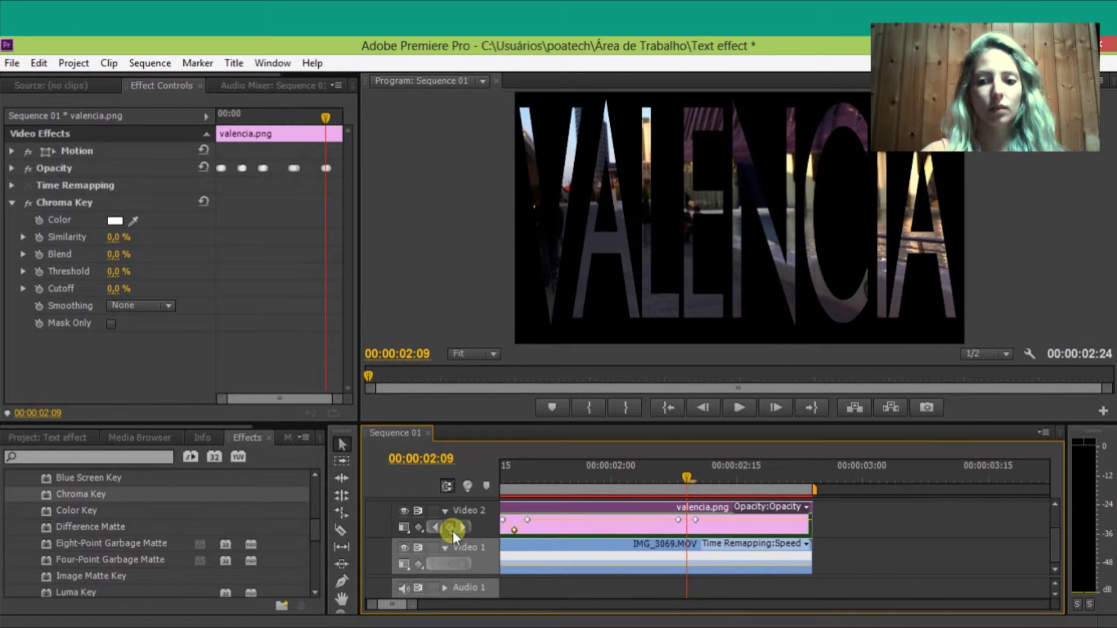
left_click_drag(687, 519, 688, 557)
left_click_drag(413, 603, 456, 608)
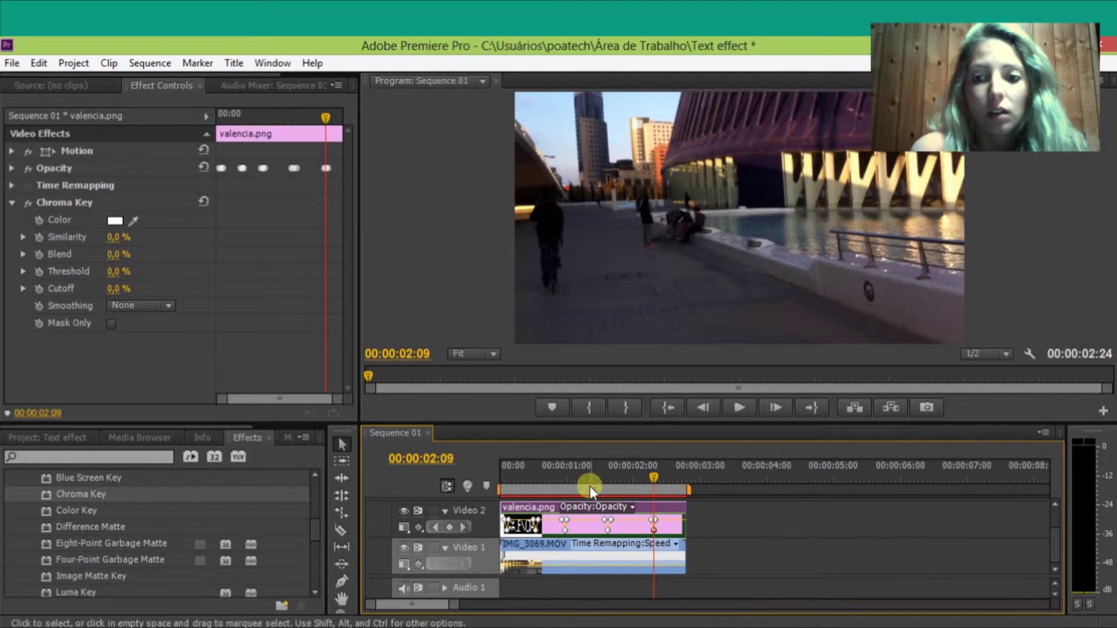
Step: Scrub back and play a preview of the VALENCIA overlay's opacity changes
left_click_drag(590, 487, 492, 483)
left_click(741, 409)
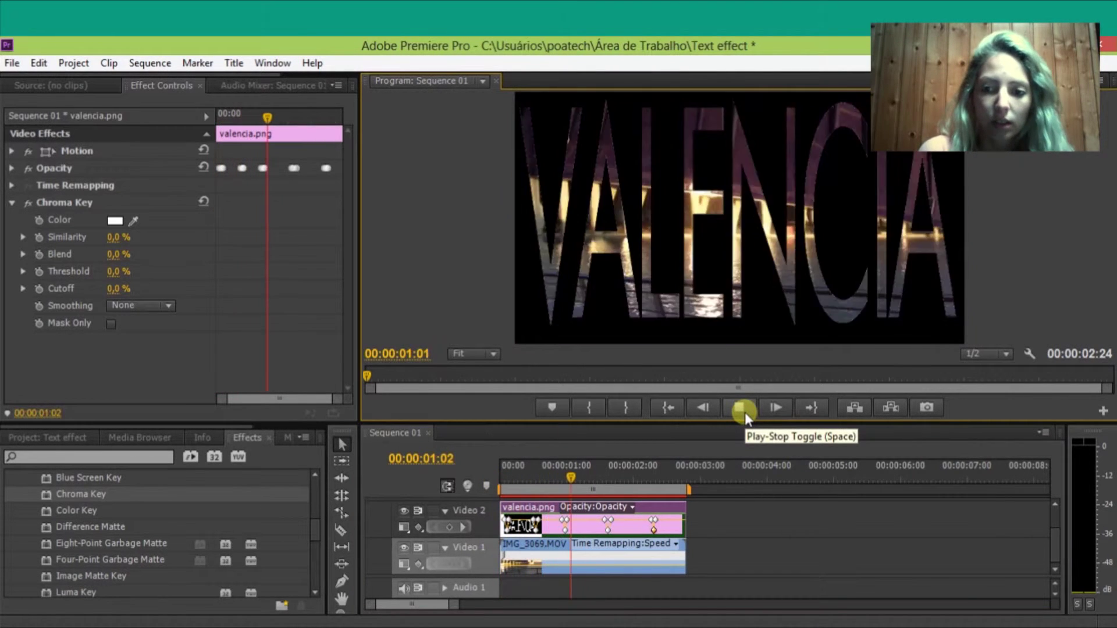
left_click(744, 412)
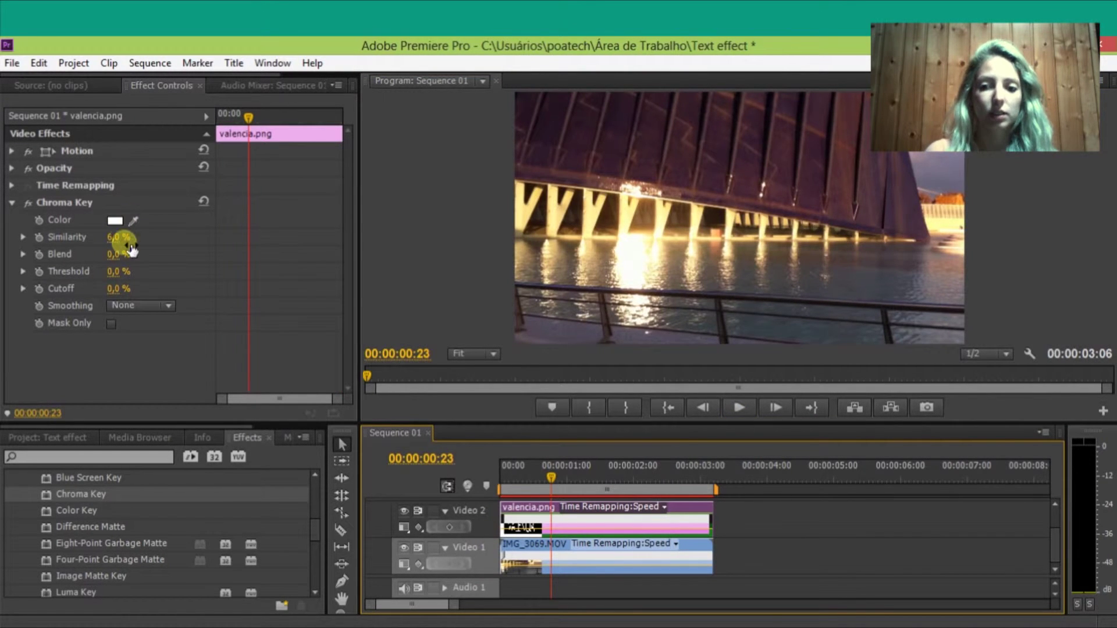
Step: Set Chroma Key Similarity to 0,0 % and raise Blend to 3,0 %
left_click_drag(119, 238, 100, 247)
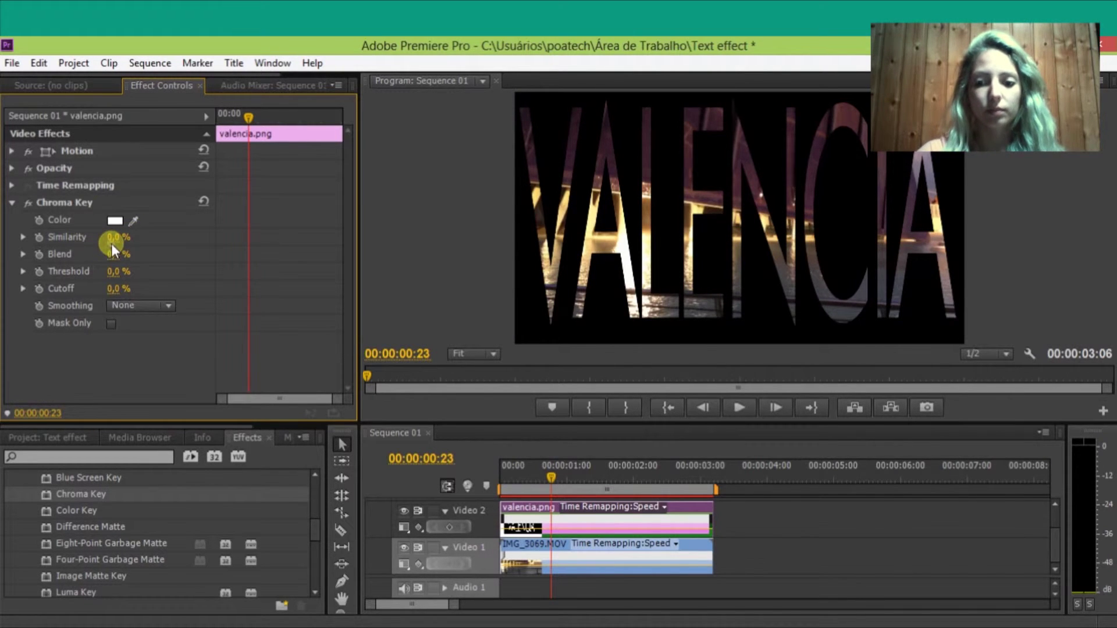
left_click(111, 243)
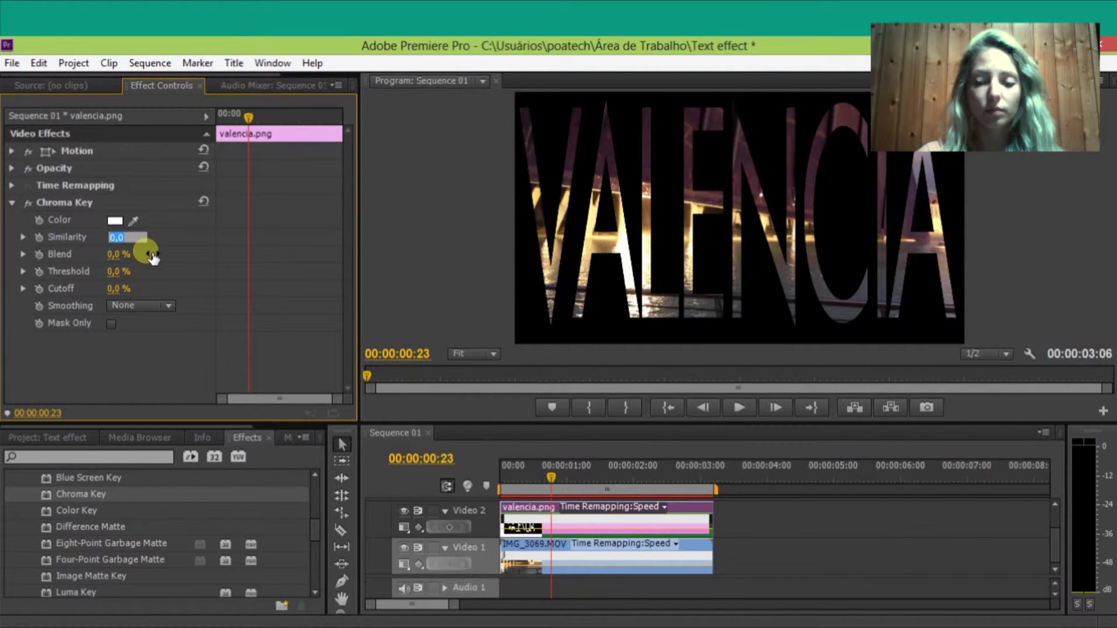
type("1")
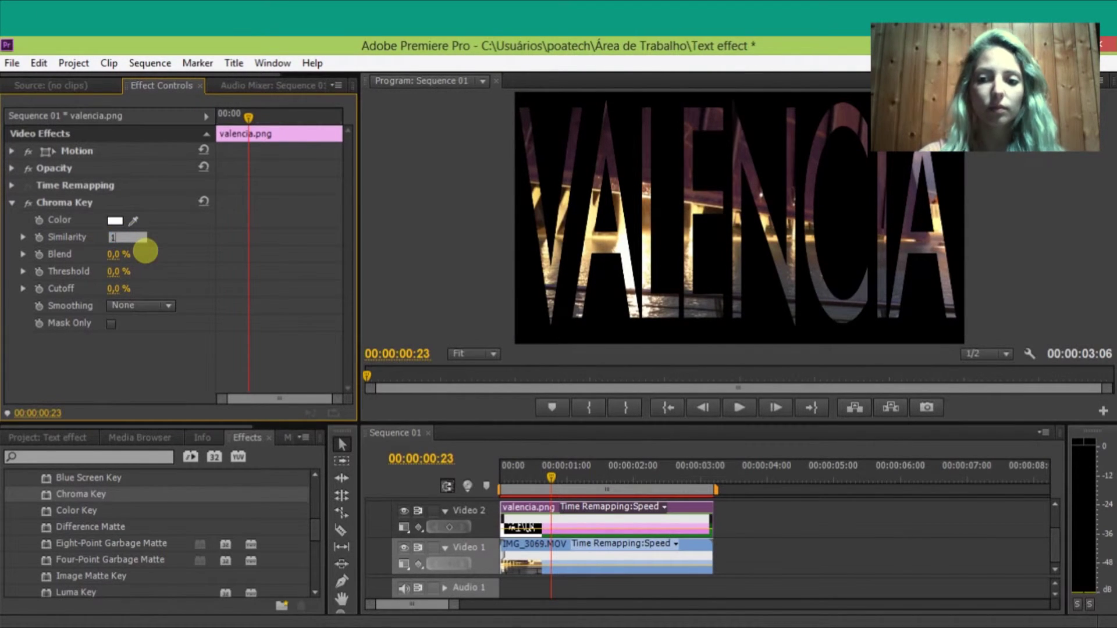
left_click(242, 245)
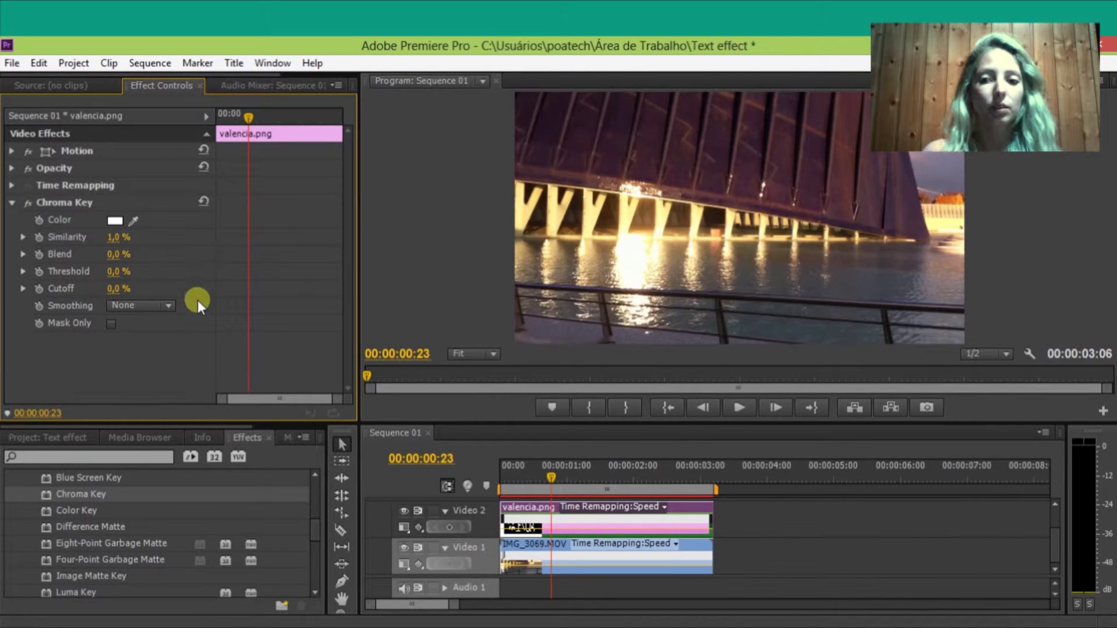
left_click_drag(115, 246, 106, 246)
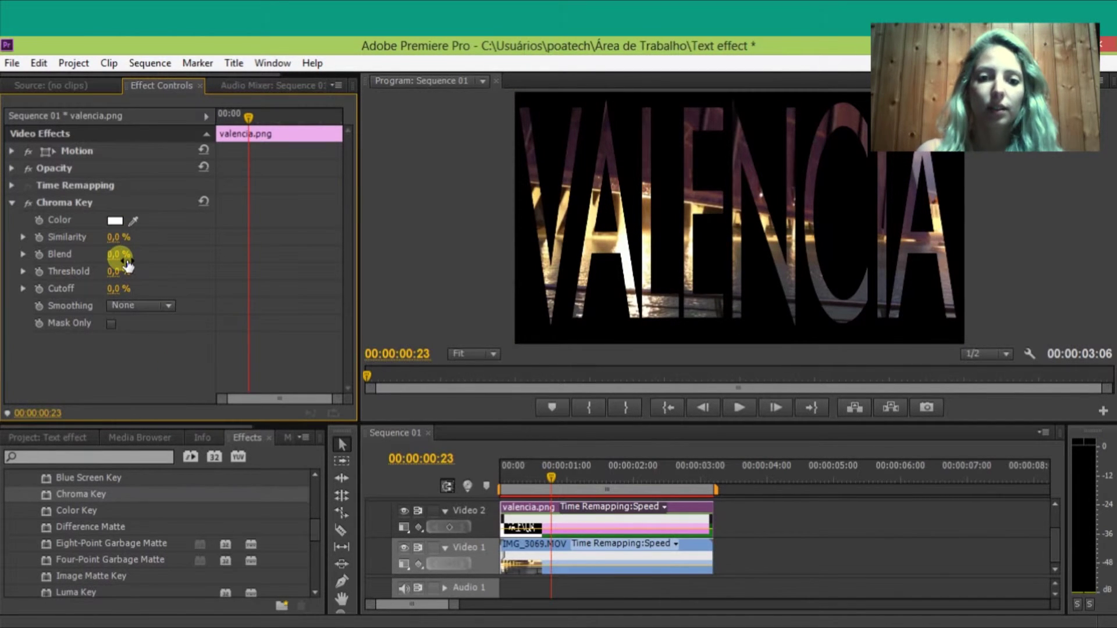
left_click_drag(118, 255, 119, 260)
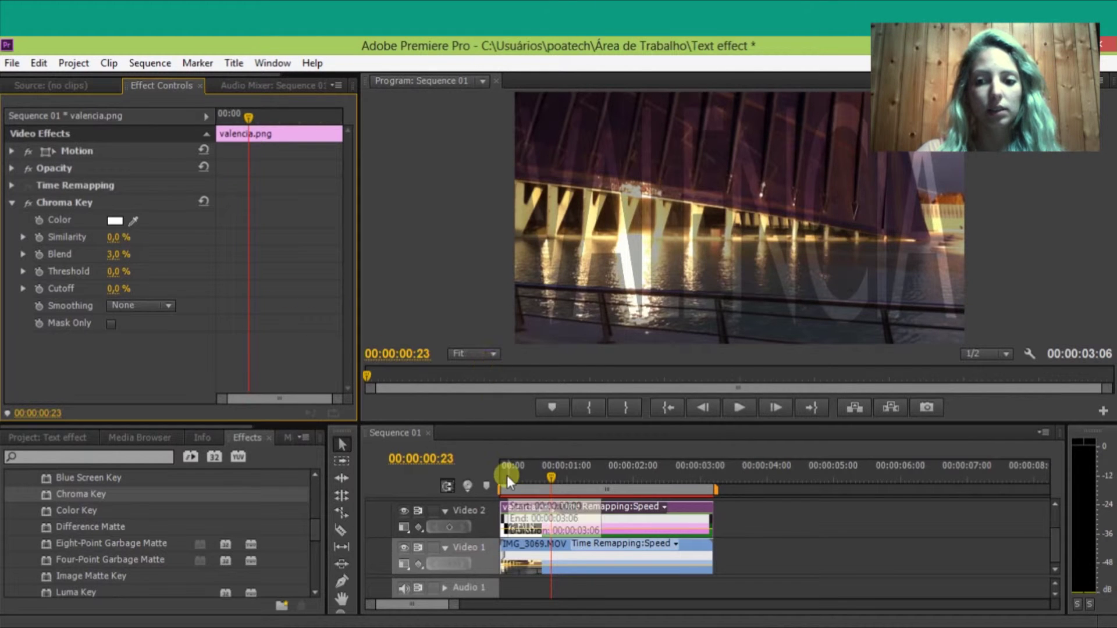
left_click_drag(507, 473, 494, 471)
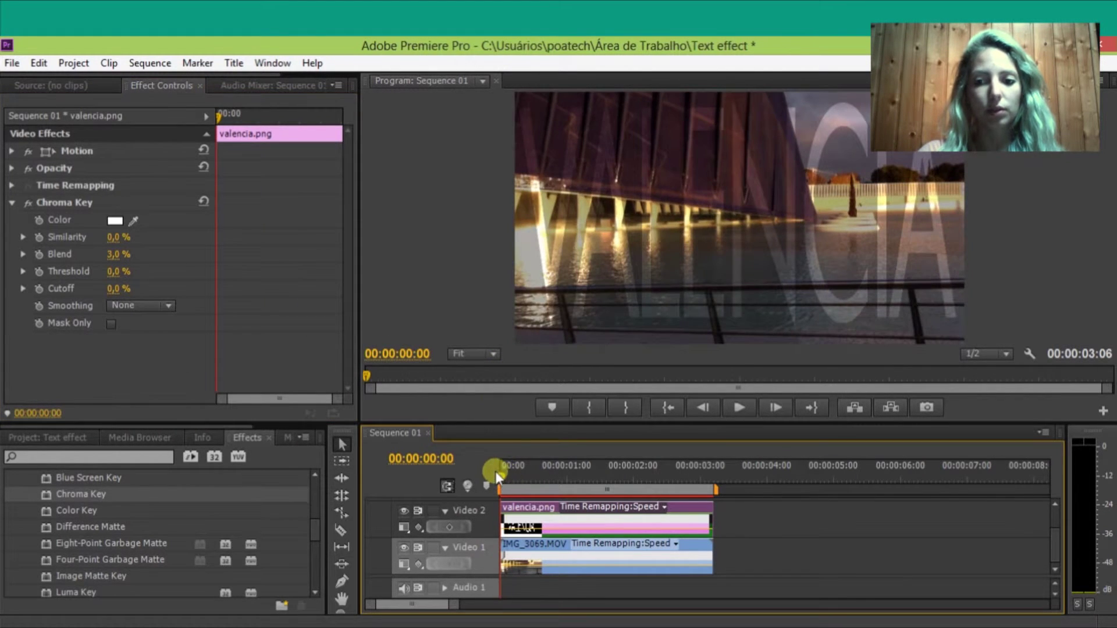
left_click(730, 405)
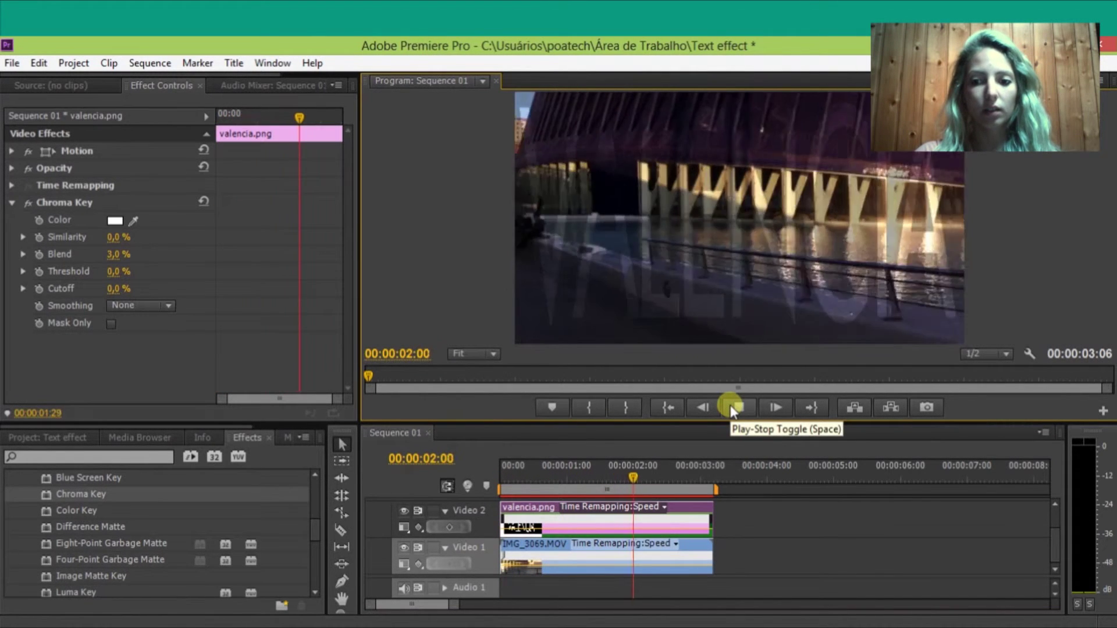
left_click(730, 405)
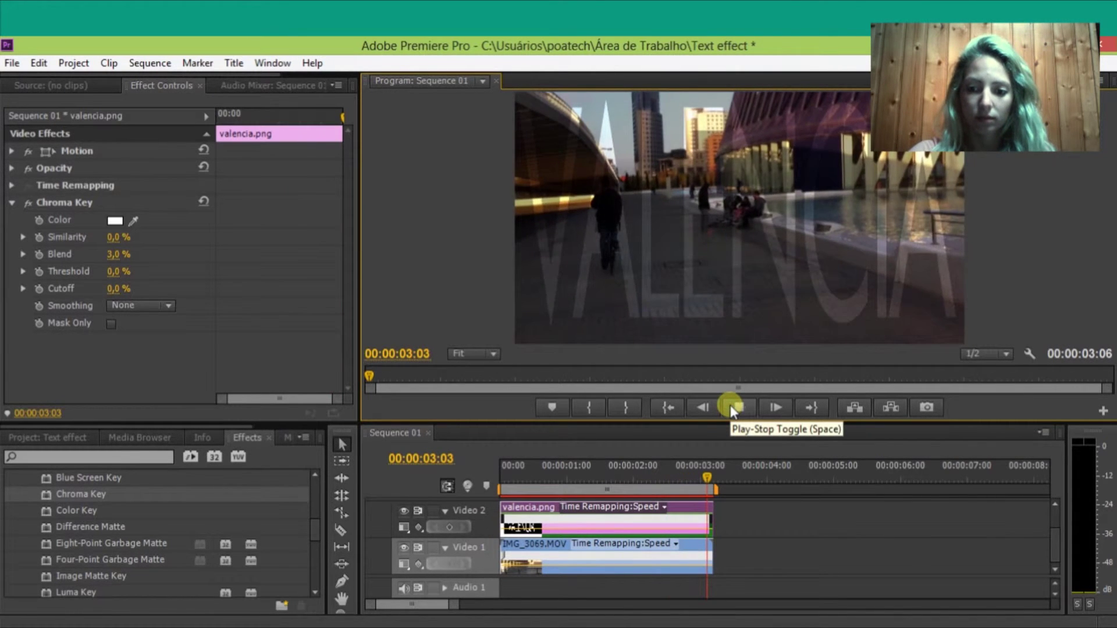
left_click(731, 405)
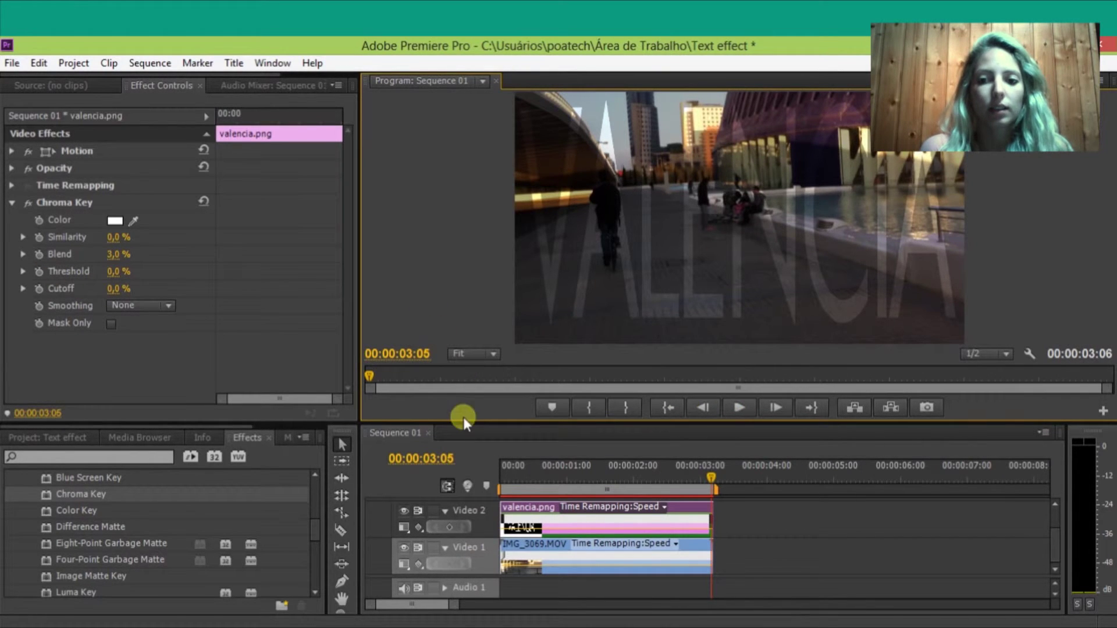
left_click(543, 475)
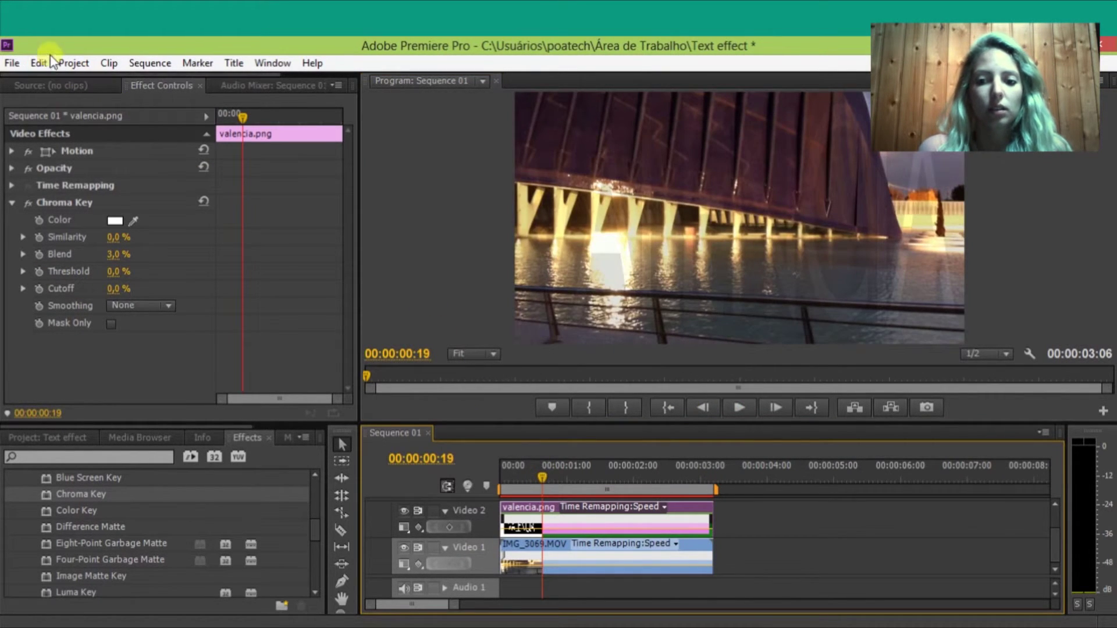
Step: Export the sequence as Sequence 01.avi with the AVI NTSC DV preset after previewing
left_click(12, 63)
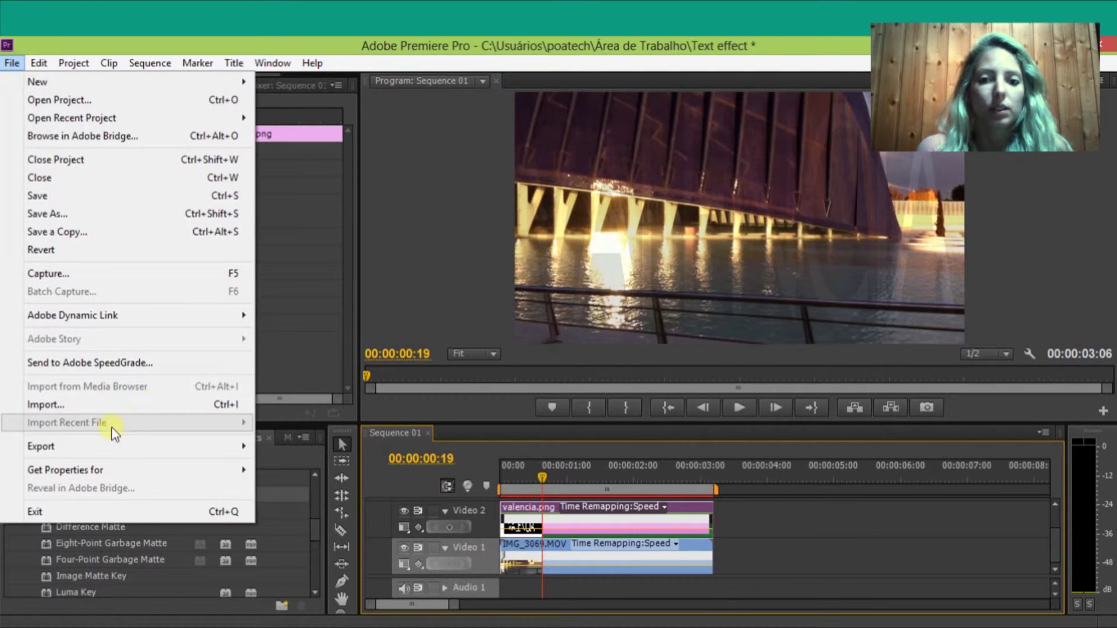
mouse_move(109, 443)
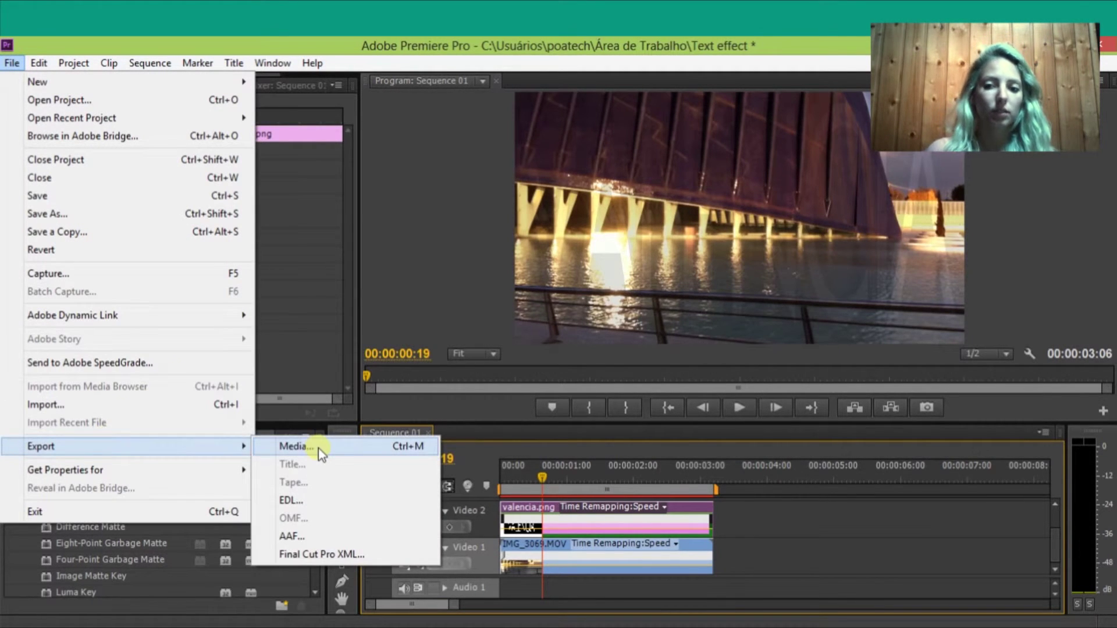
left_click(325, 448)
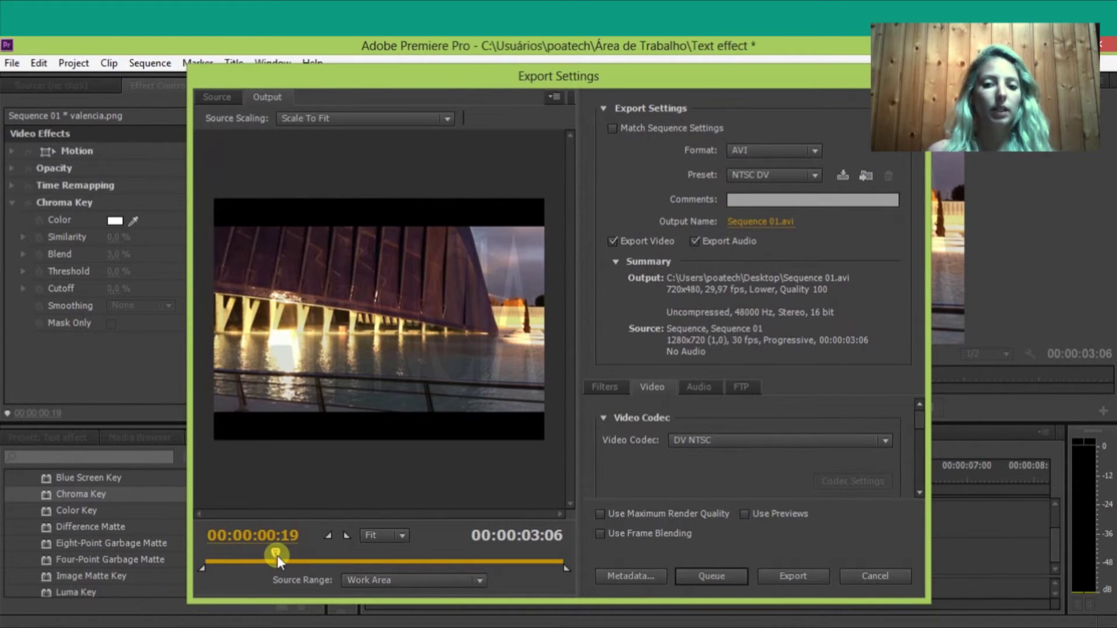
left_click_drag(277, 556, 396, 574)
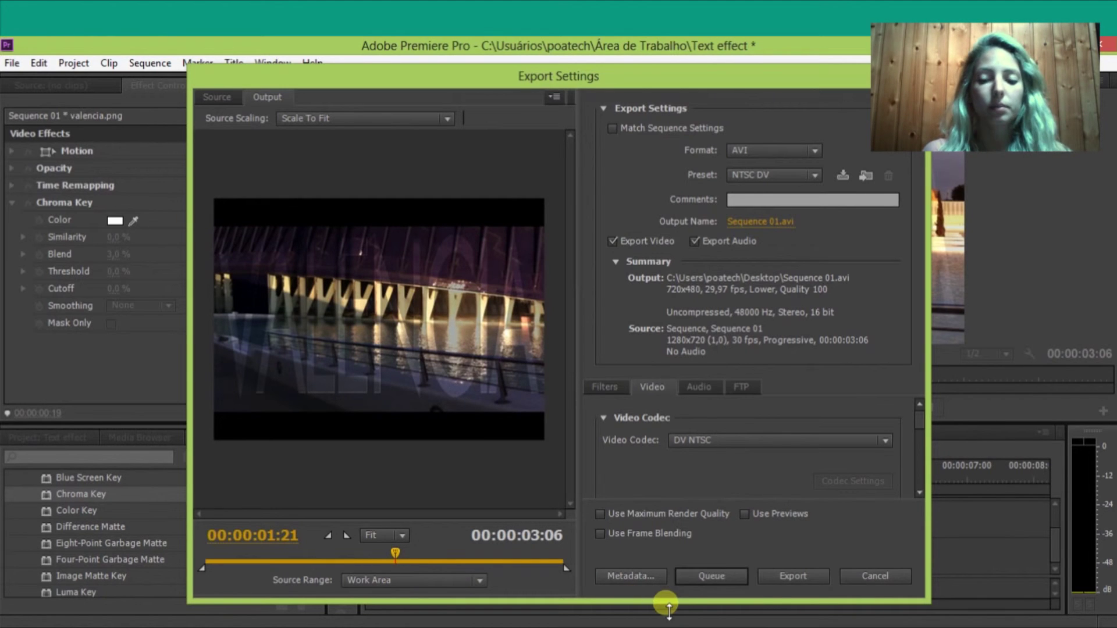
left_click(780, 578)
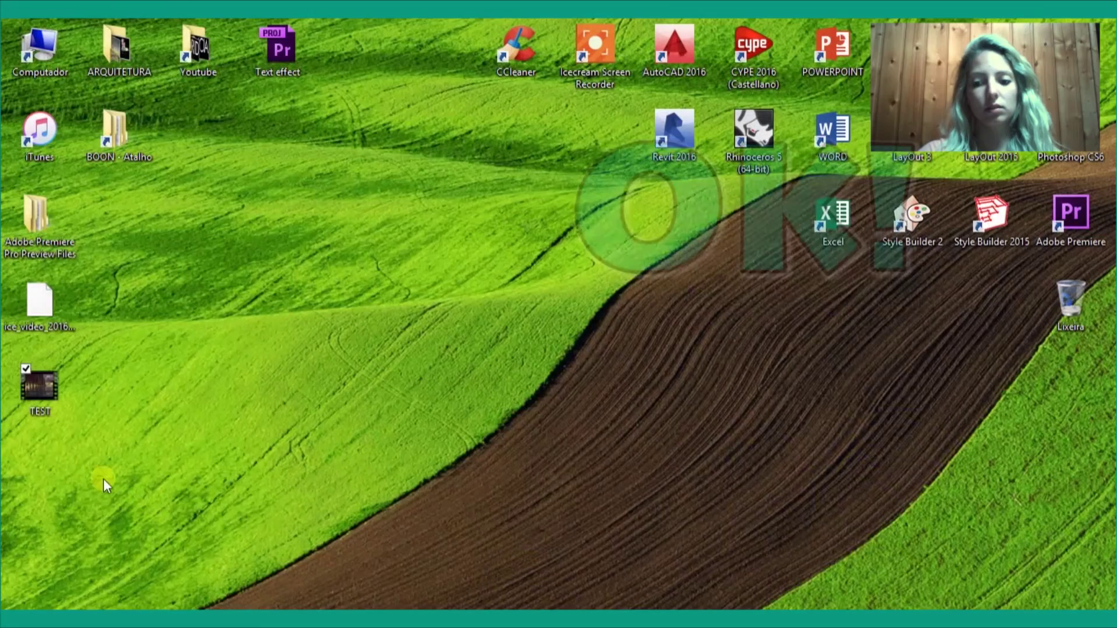
Step: Open the TEST video from the desktop with Windows Media Player via Abrir com
right_click(42, 382)
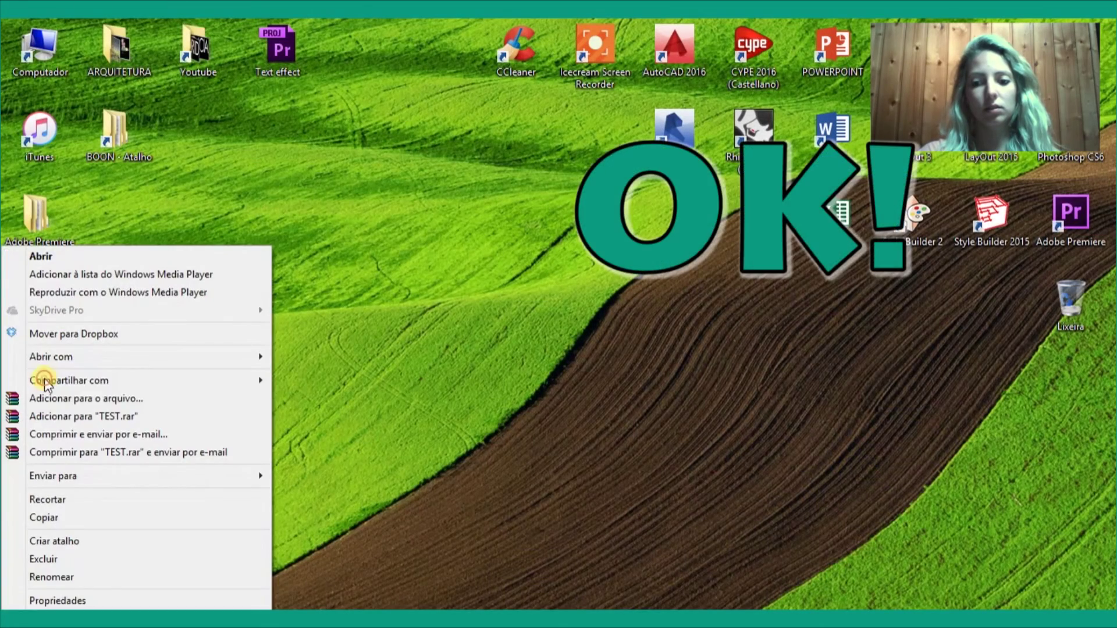
mouse_move(80, 362)
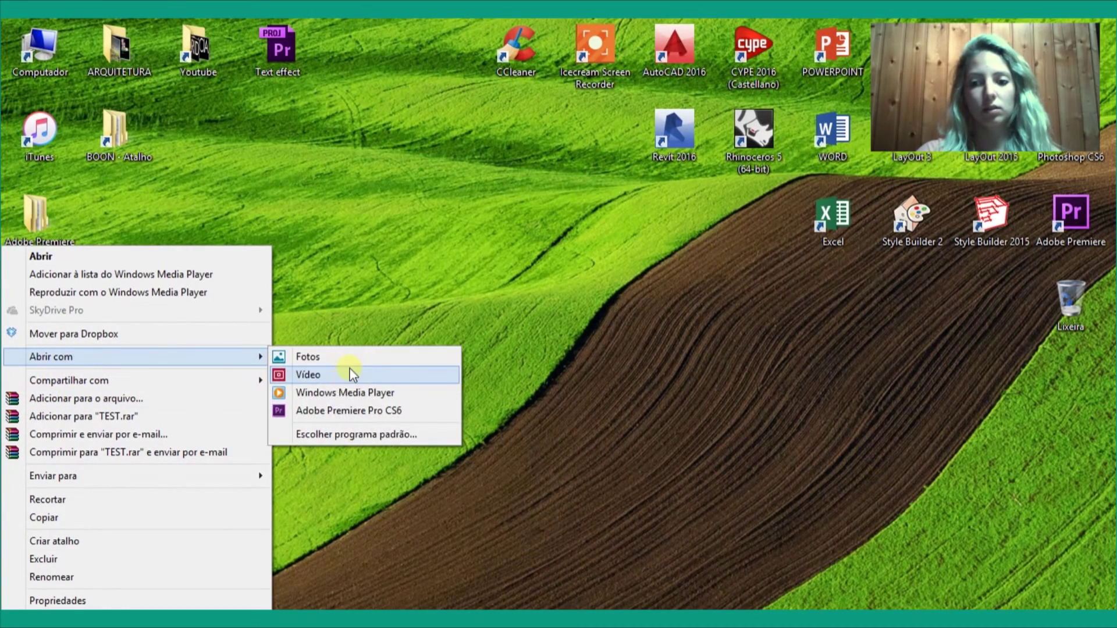
left_click(352, 395)
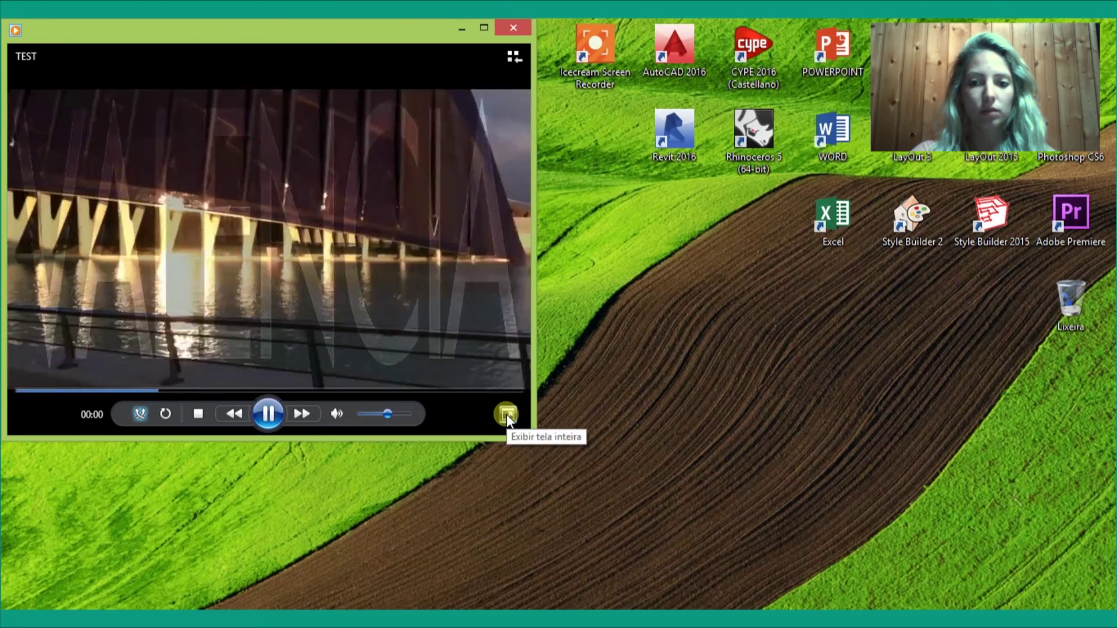
Step: Switch the TEST video playback to full screen with Exibir tela inteira
left_click(507, 414)
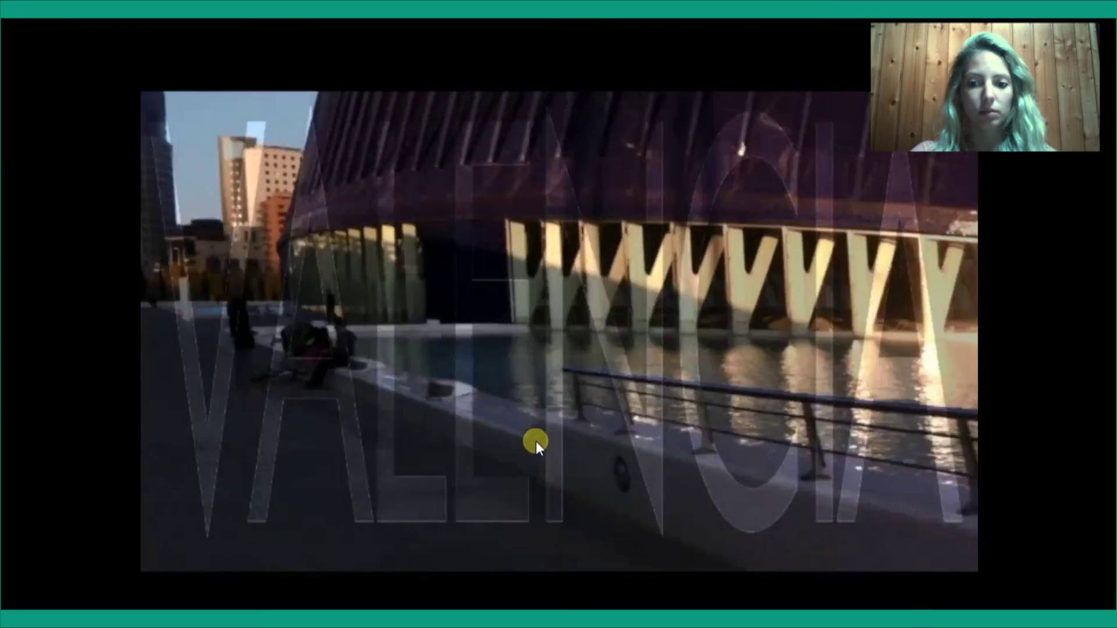